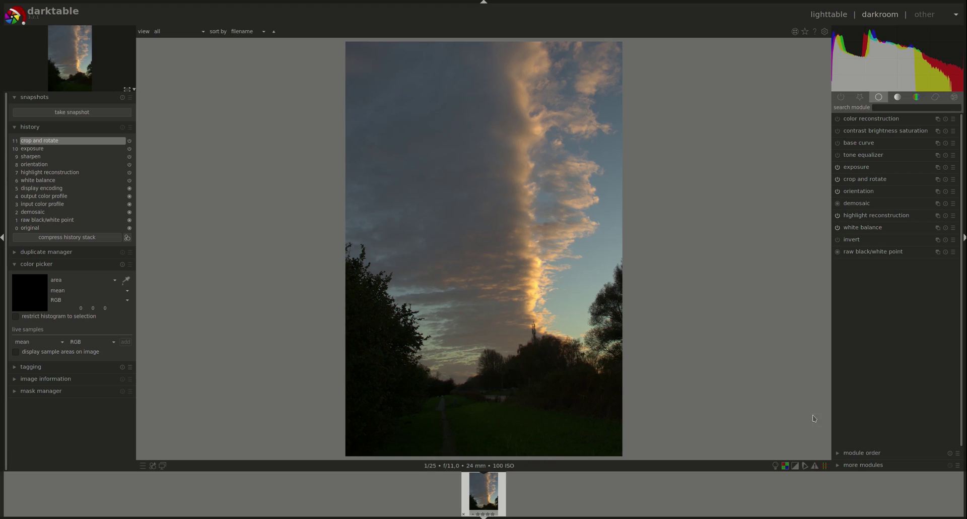
Turn on over/under-exposure warnings, flagging the bright cloud edge red and dark trees blue.
{"action": "left_click", "coordinate": [795, 468]}
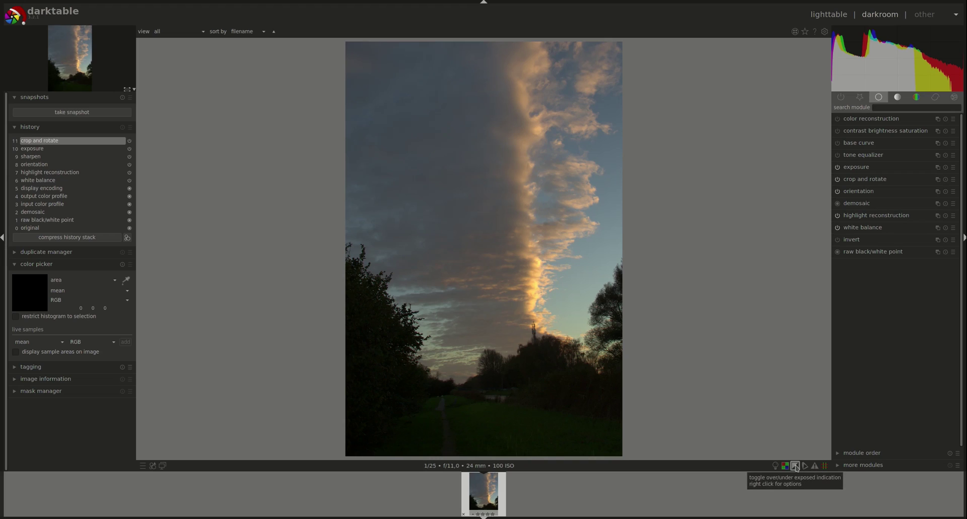
{"action": "left_click", "coordinate": [796, 467]}
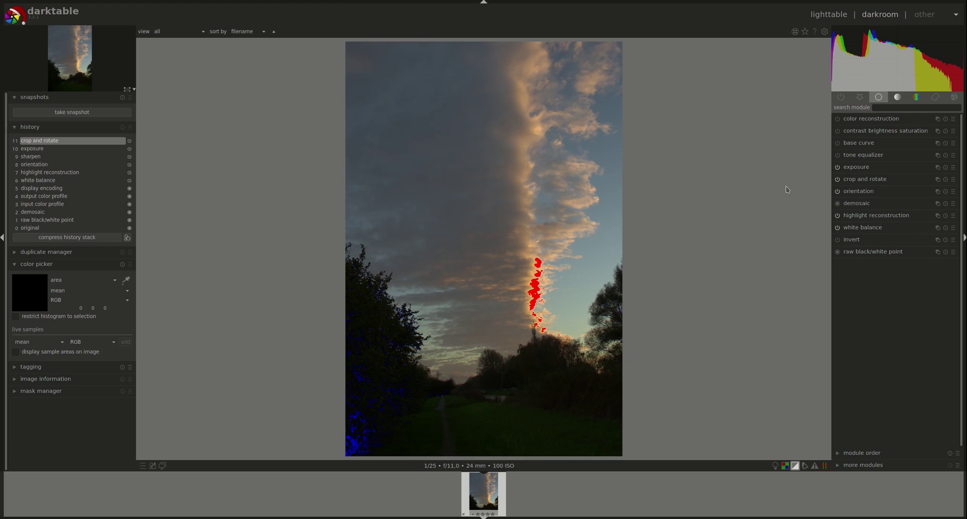
Enable filmic rgb from the tone module group, then return to the base modules.
{"action": "left_click", "coordinate": [899, 98]}
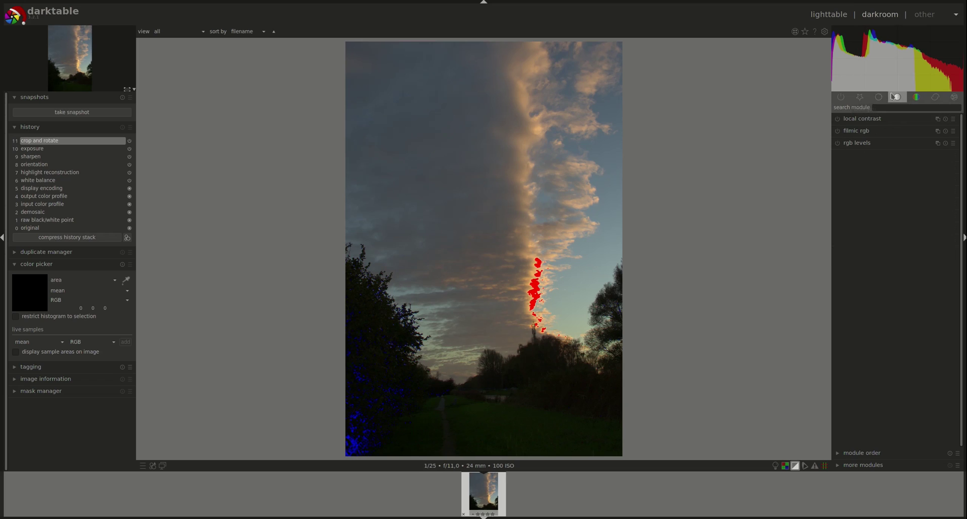
{"action": "left_click", "coordinate": [838, 132]}
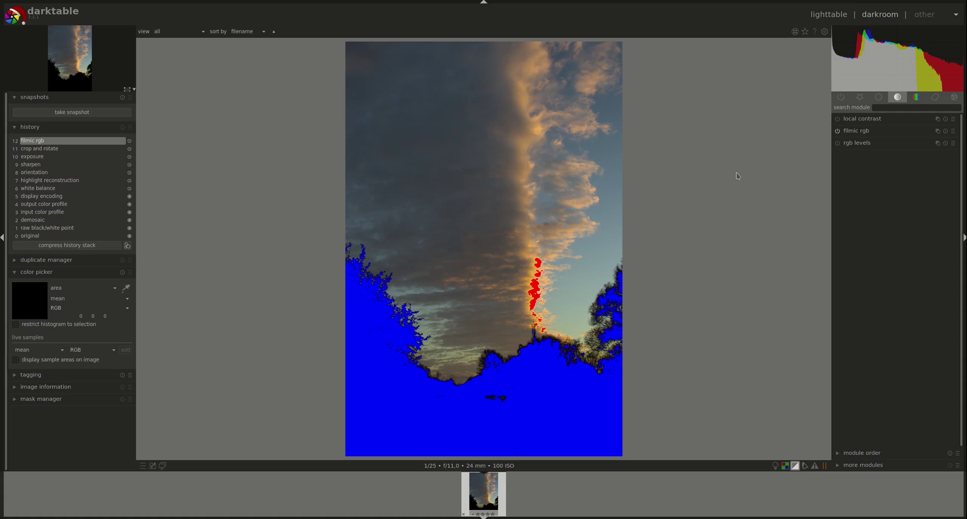
{"action": "left_click", "coordinate": [879, 97]}
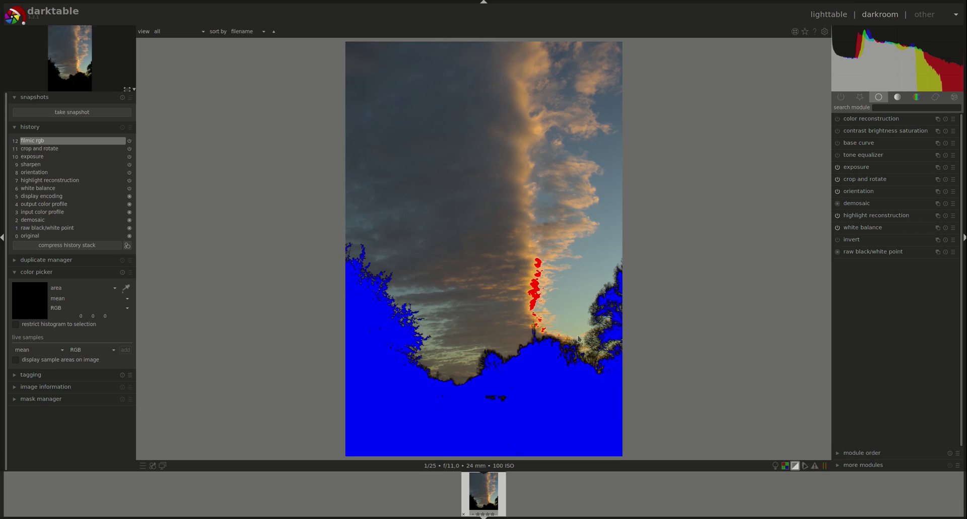
Expand and enable the tone equalizer, view its greyscale exposure mask, then hide it.
{"action": "left_click", "coordinate": [863, 155]}
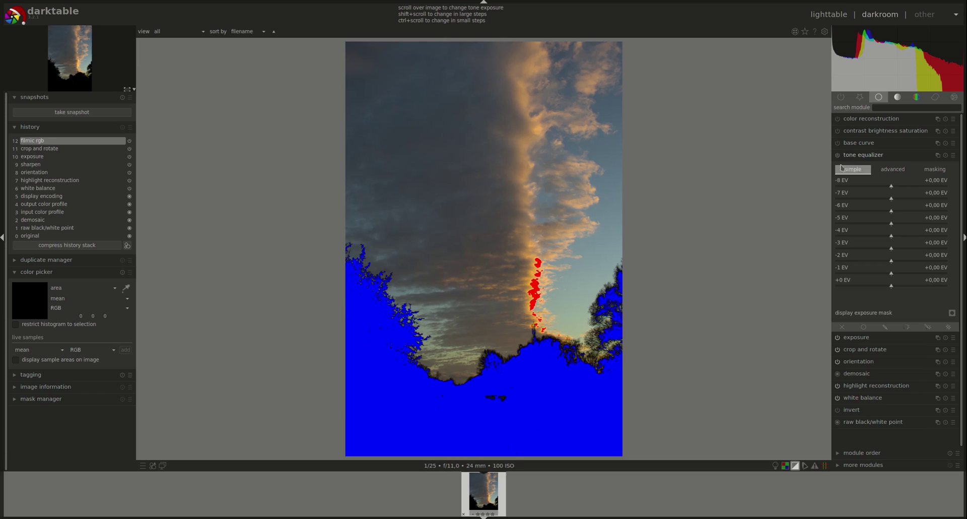
{"action": "left_click", "coordinate": [838, 155]}
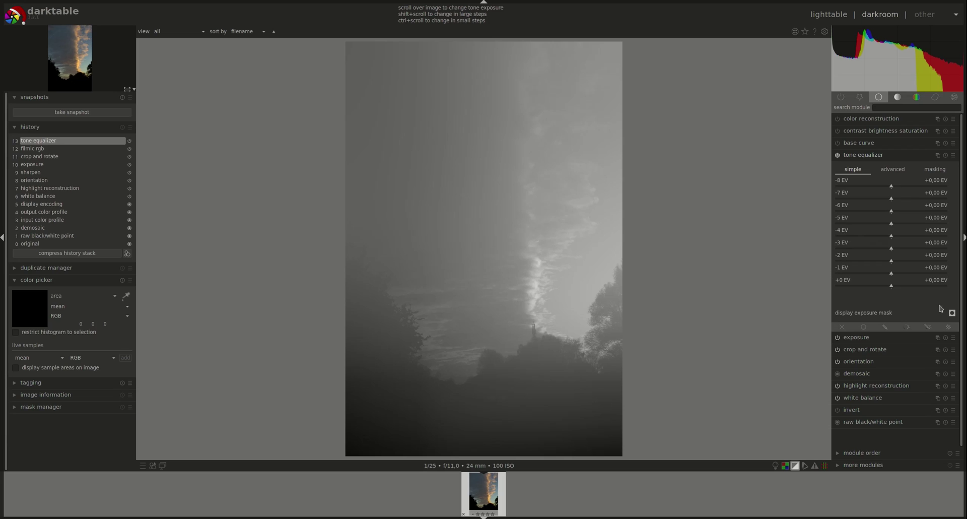
{"action": "left_click", "coordinate": [953, 313]}
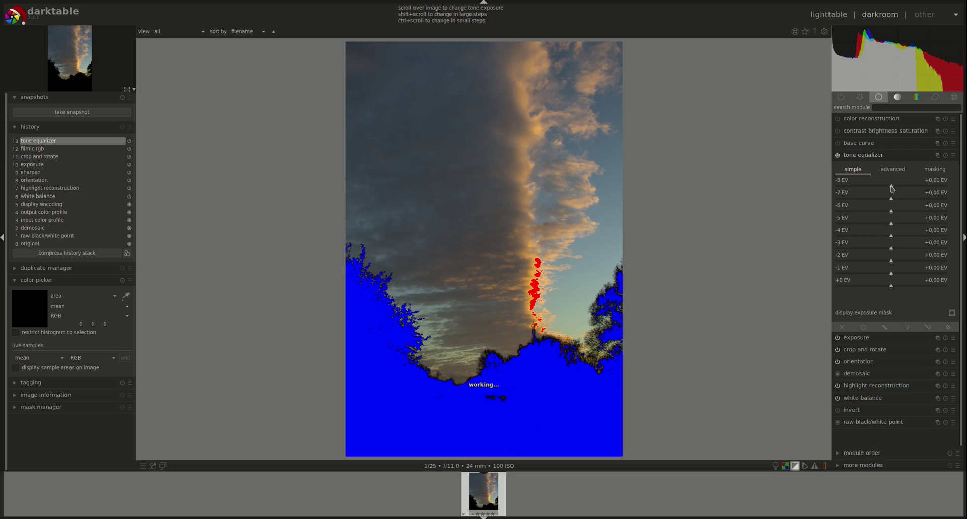
Raise the tone equalizer shadow bands from +1.18 EV at -8 EV to +0.65 EV at -3 EV.
{"action": "left_click_drag", "start_coordinate": [892, 189], "coordinate": [858, 190]}
{"action": "left_click_drag", "start_coordinate": [859, 186], "coordinate": [926, 189]}
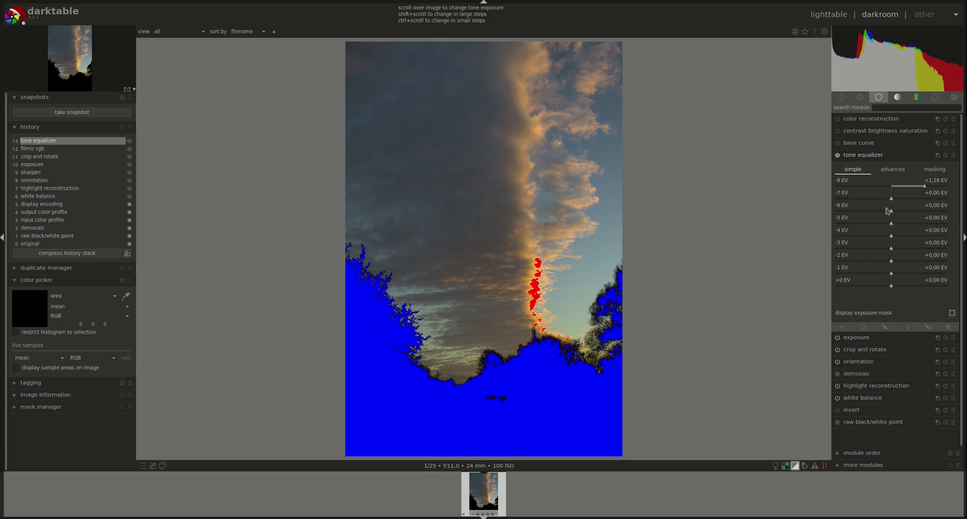
{"action": "scroll", "coordinate": [893, 201], "scroll_direction": "up", "scroll_amount": 5}
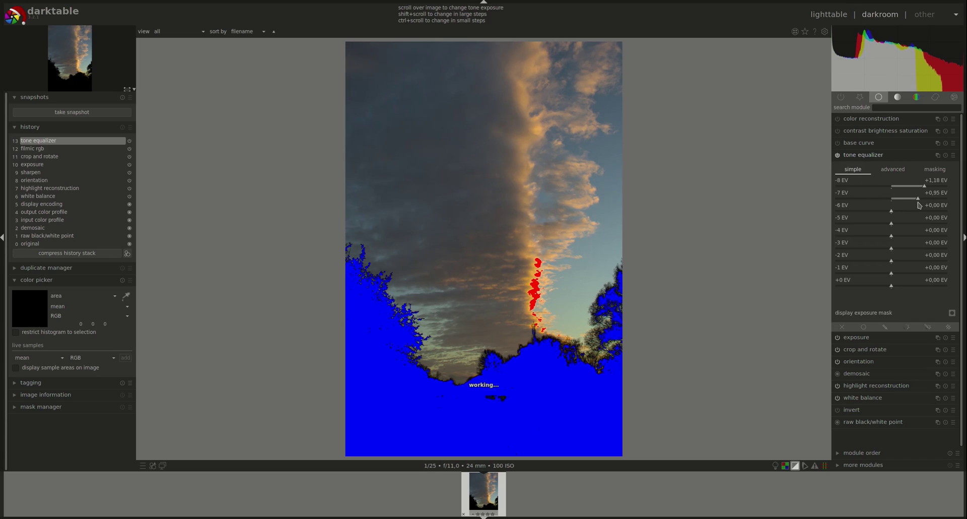
{"action": "scroll", "coordinate": [896, 213], "scroll_direction": "up", "scroll_amount": 1}
{"action": "left_click_drag", "start_coordinate": [896, 214], "coordinate": [922, 214]}
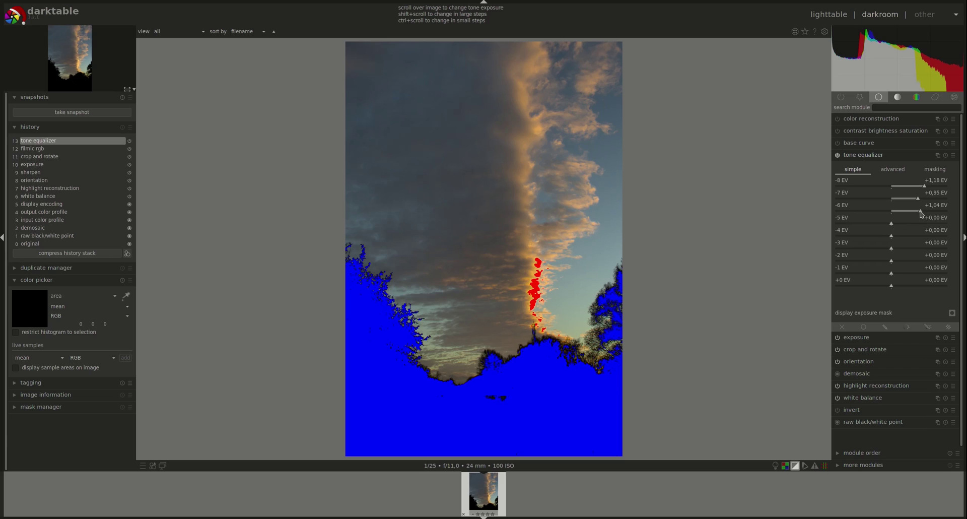
{"action": "scroll", "coordinate": [892, 225], "scroll_direction": "up", "scroll_amount": 5}
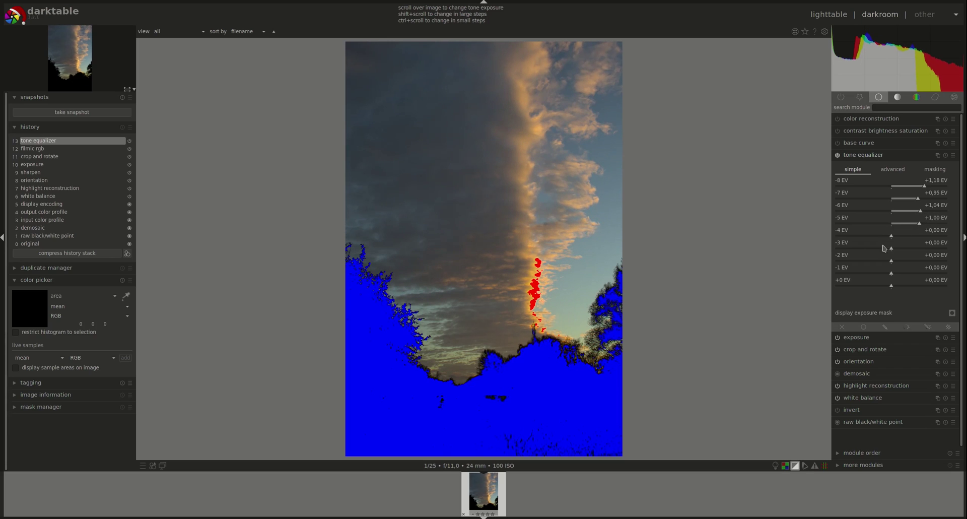
{"action": "scroll", "coordinate": [896, 237], "scroll_direction": "up", "scroll_amount": 5}
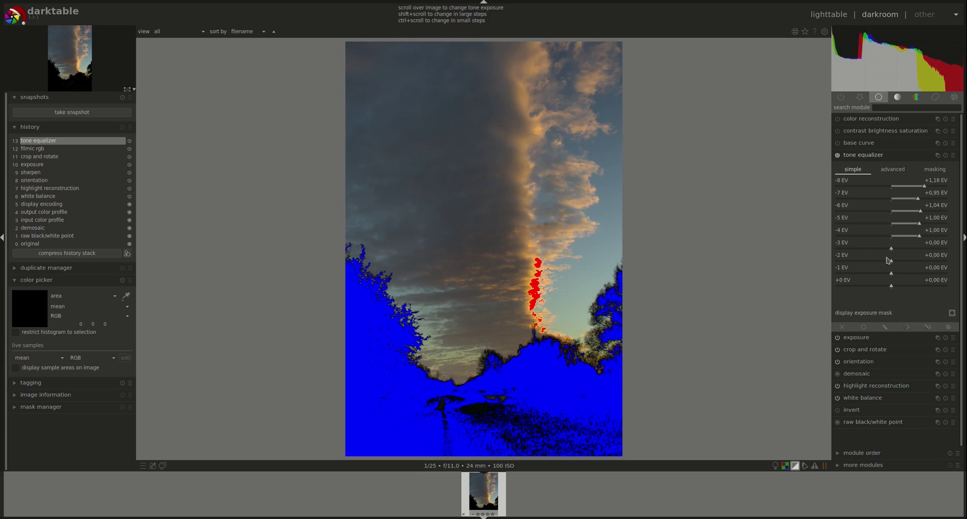
{"action": "left_click_drag", "start_coordinate": [894, 250], "coordinate": [910, 251]}
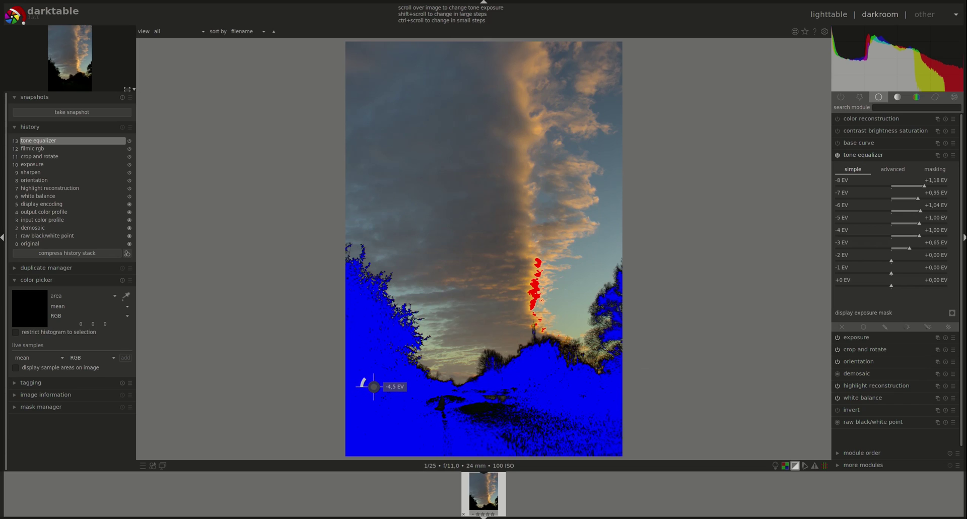
Scroll-adjust the tone equalizer over the image, then reset every band to +0.00 EV.
{"action": "scroll", "coordinate": [373, 386], "scroll_direction": "up", "scroll_amount": 5}
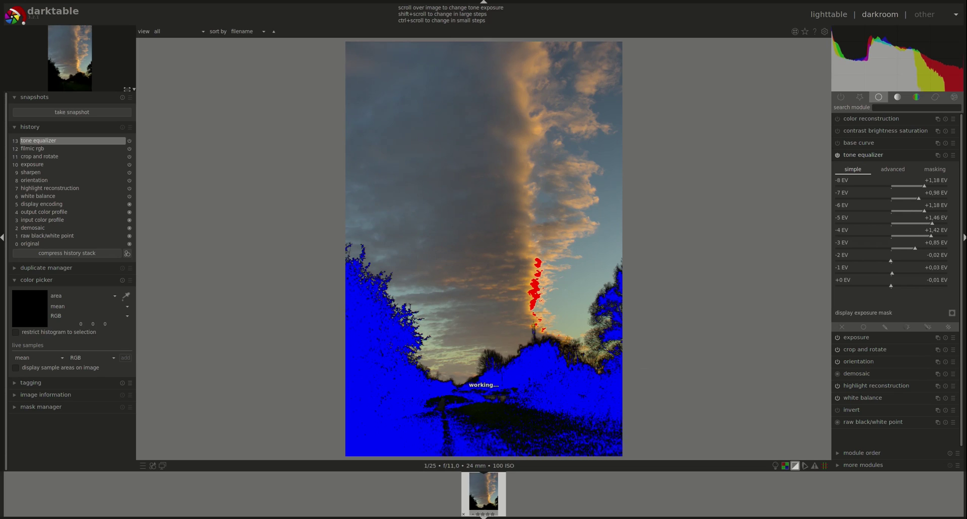
{"action": "scroll", "coordinate": [373, 387], "scroll_direction": "up", "scroll_amount": 2}
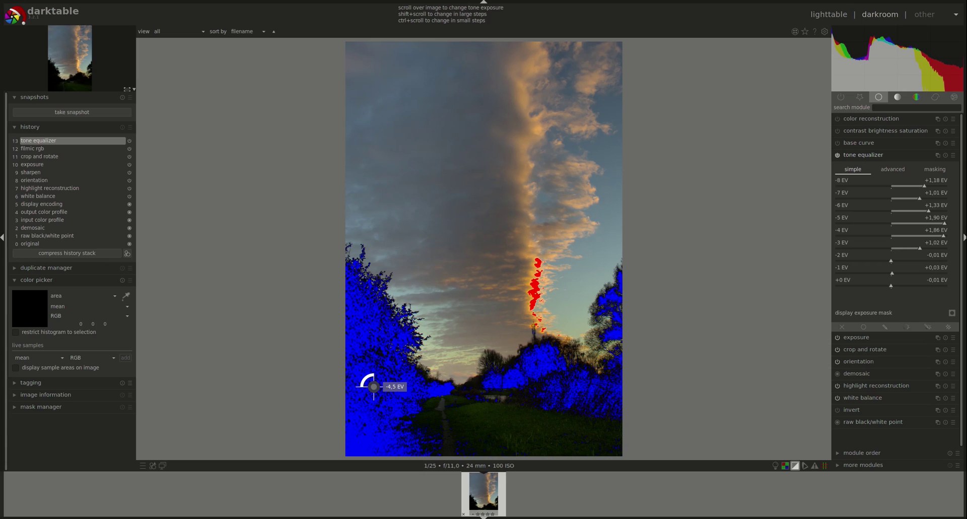
{"action": "scroll", "coordinate": [374, 386], "scroll_direction": "down", "scroll_amount": 8}
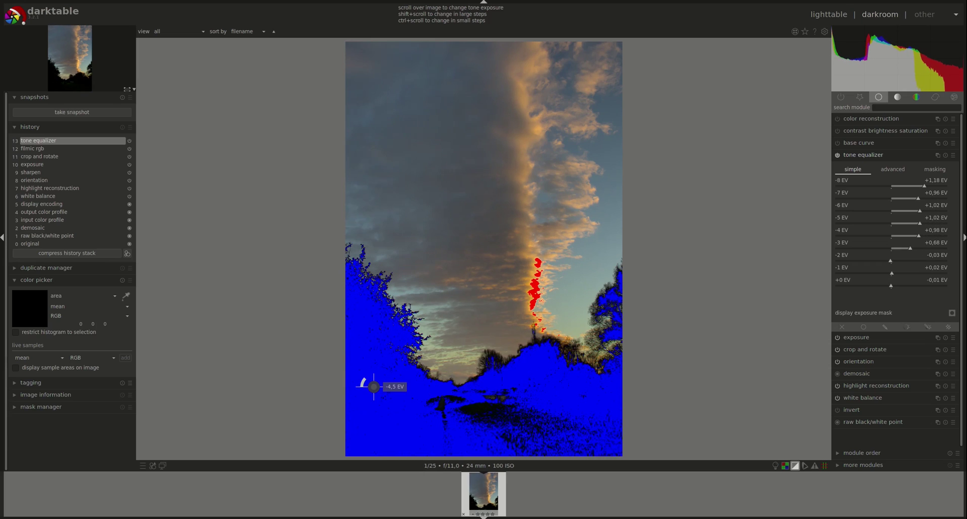
{"action": "scroll", "coordinate": [373, 386], "scroll_direction": "down", "scroll_amount": 2}
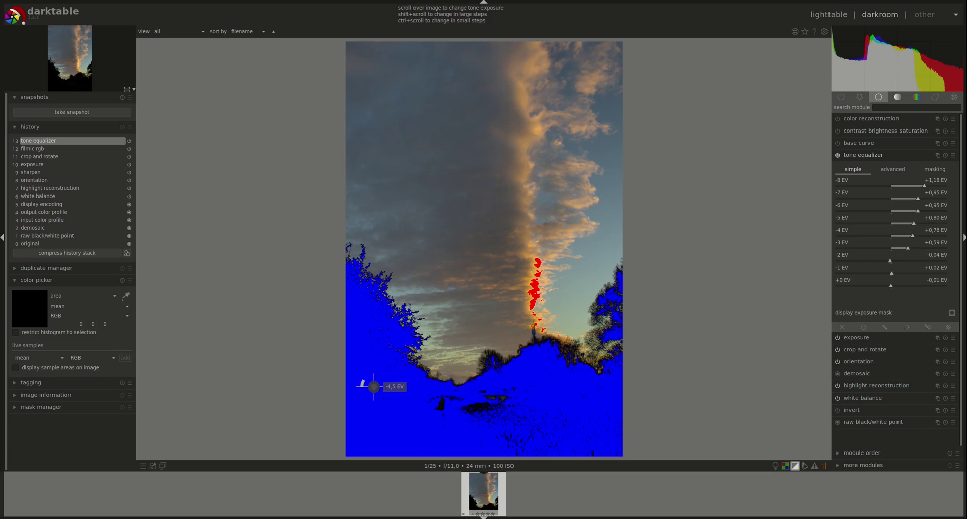
{"action": "scroll", "coordinate": [373, 387], "scroll_direction": "up", "scroll_amount": 6}
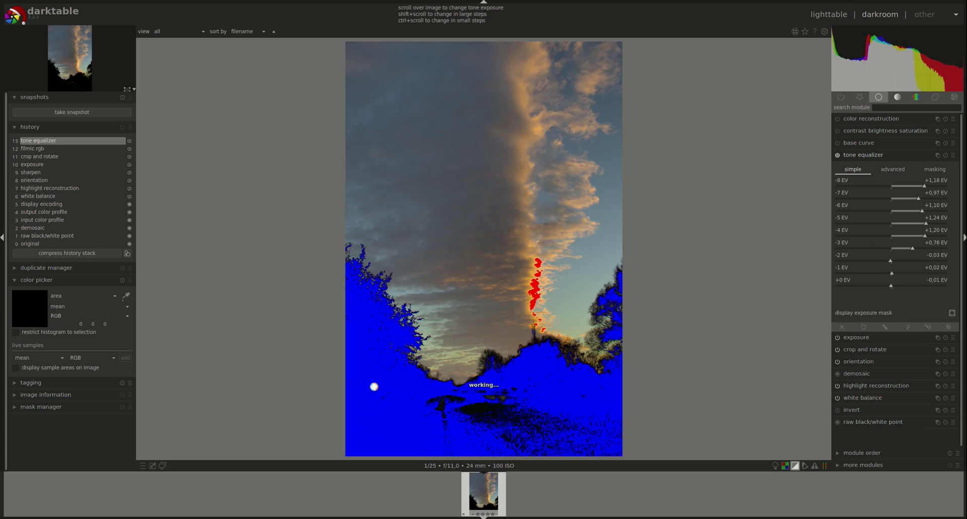
{"action": "scroll", "coordinate": [373, 386], "scroll_direction": "up", "scroll_amount": 2}
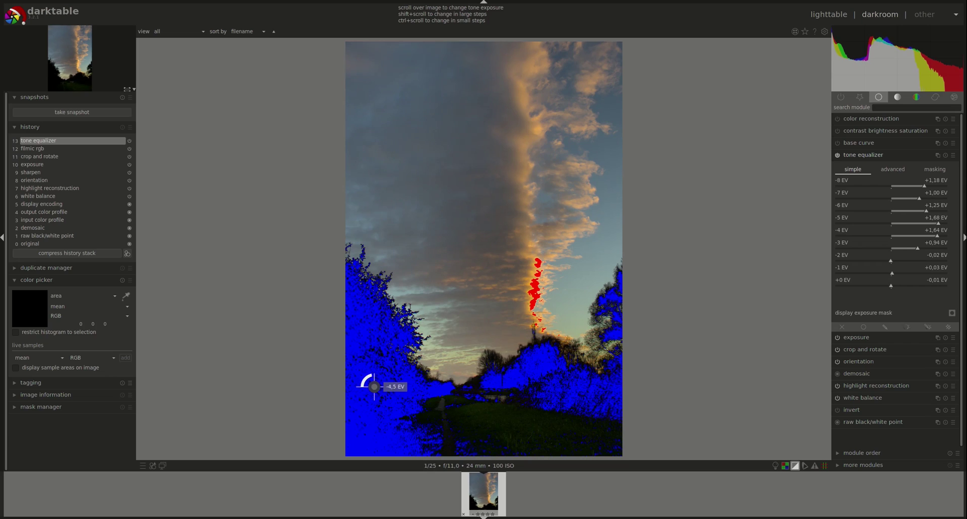
{"action": "scroll", "coordinate": [383, 378], "scroll_direction": "up", "scroll_amount": 3}
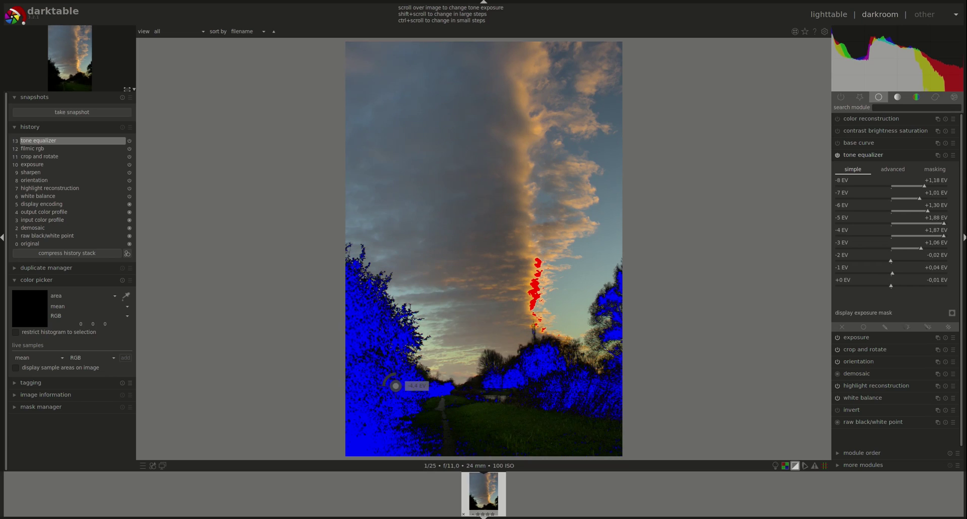
{"action": "scroll", "coordinate": [360, 329], "scroll_direction": "up", "scroll_amount": 5}
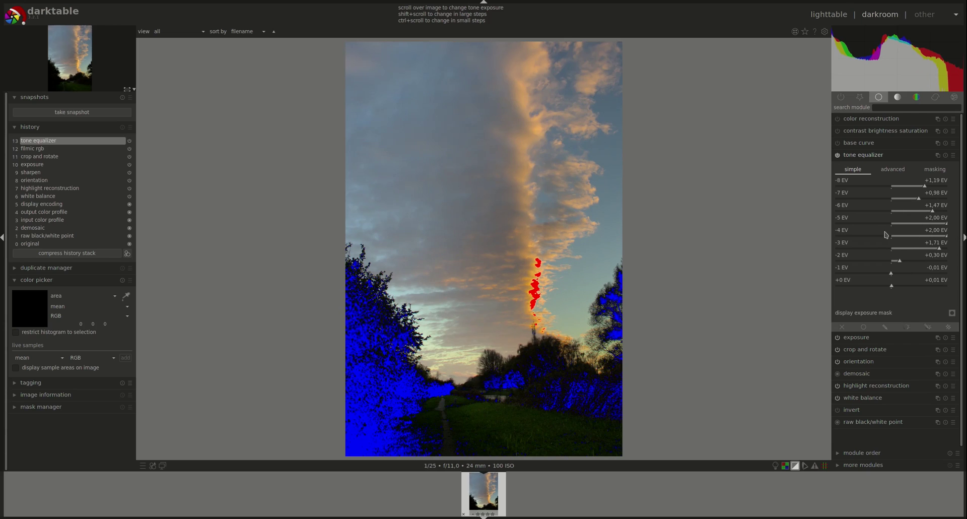
{"action": "scroll", "coordinate": [396, 402], "scroll_direction": "up", "scroll_amount": 2}
{"action": "scroll", "coordinate": [399, 404], "scroll_direction": "up", "scroll_amount": 1}
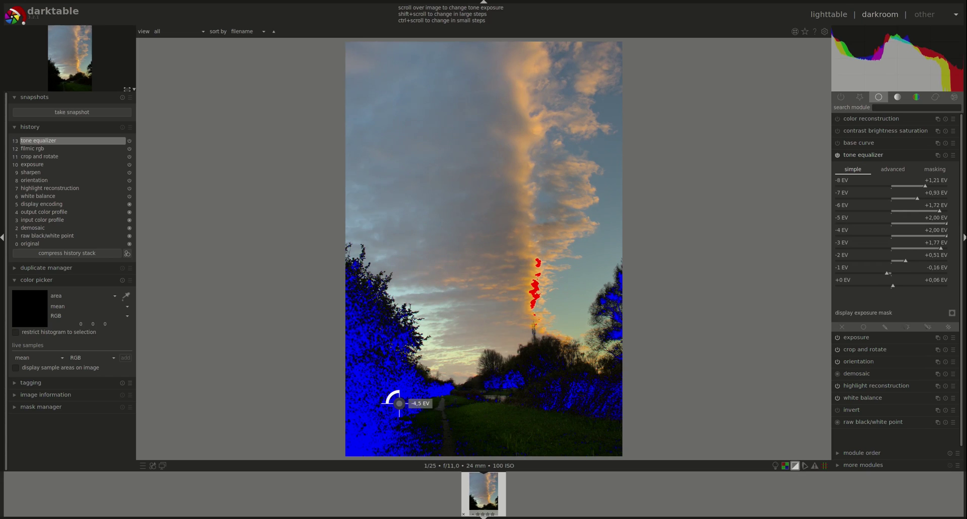
{"action": "scroll", "coordinate": [399, 403], "scroll_direction": "down", "scroll_amount": 3}
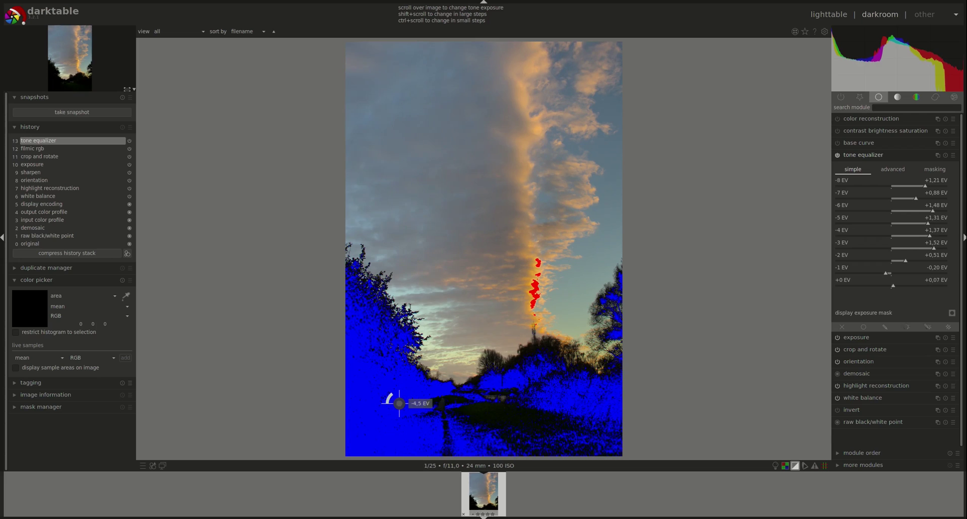
{"action": "scroll", "coordinate": [400, 403], "scroll_direction": "up", "scroll_amount": 3}
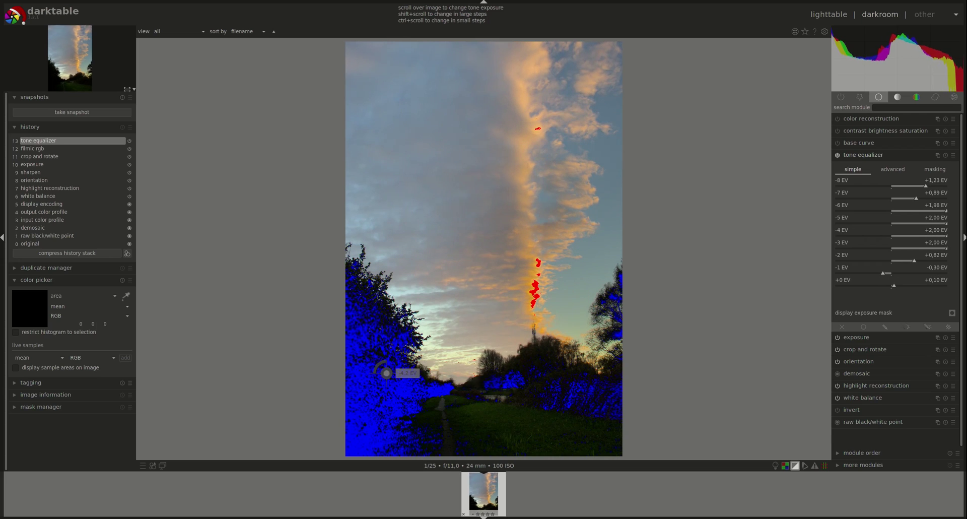
{"action": "scroll", "coordinate": [387, 373], "scroll_direction": "down", "scroll_amount": 5}
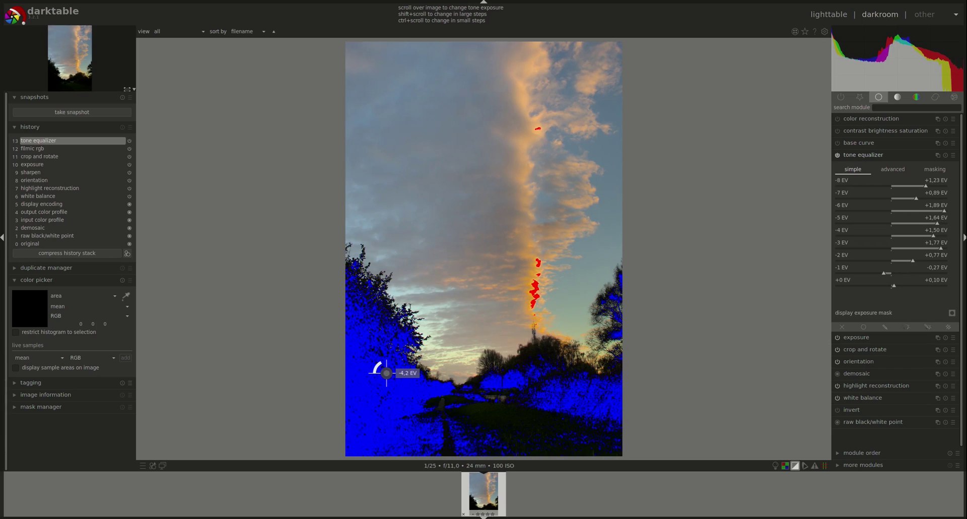
{"action": "left_click", "coordinate": [946, 155]}
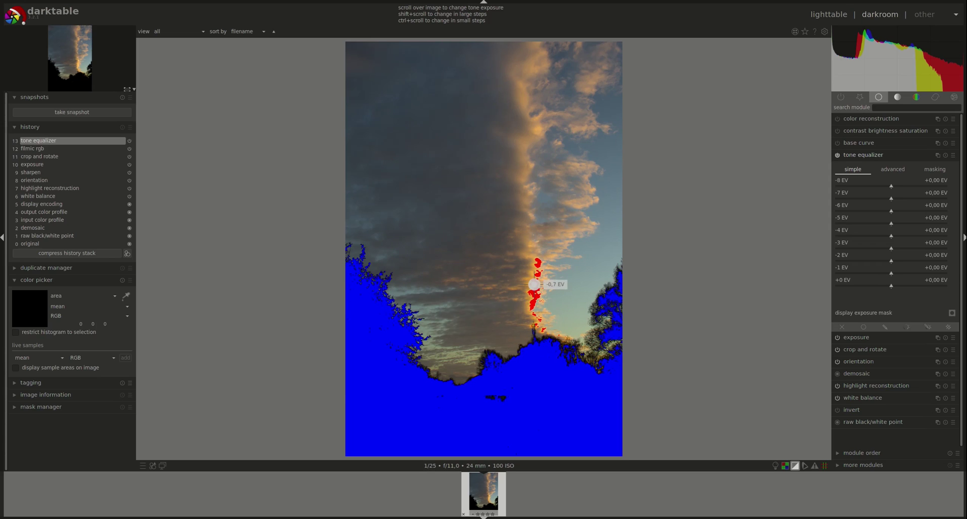
Lower the -2, -1 and 0 EV bands to -0.58, -1.21 and -0.94 EV at the cloud edge.
{"action": "scroll", "coordinate": [534, 285], "scroll_direction": "down", "scroll_amount": 2}
{"action": "scroll", "coordinate": [536, 275], "scroll_direction": "down", "scroll_amount": 2}
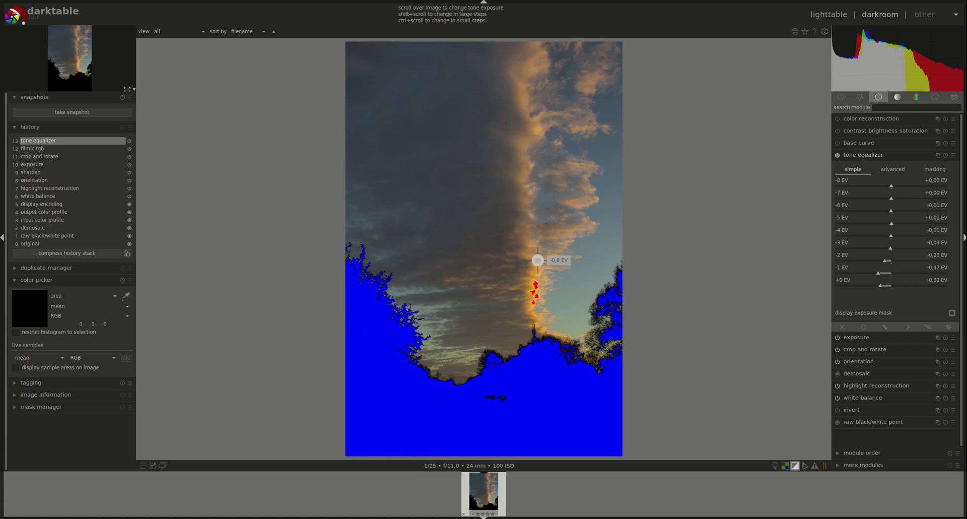
{"action": "scroll", "coordinate": [537, 260], "scroll_direction": "down", "scroll_amount": 2}
{"action": "scroll", "coordinate": [536, 277], "scroll_direction": "down", "scroll_amount": 2}
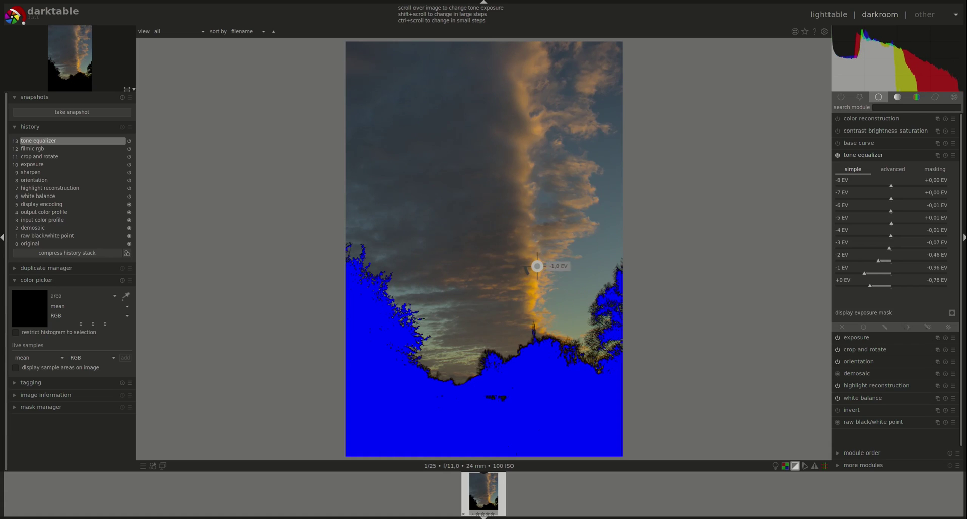
{"action": "scroll", "coordinate": [534, 274], "scroll_direction": "down", "scroll_amount": 2}
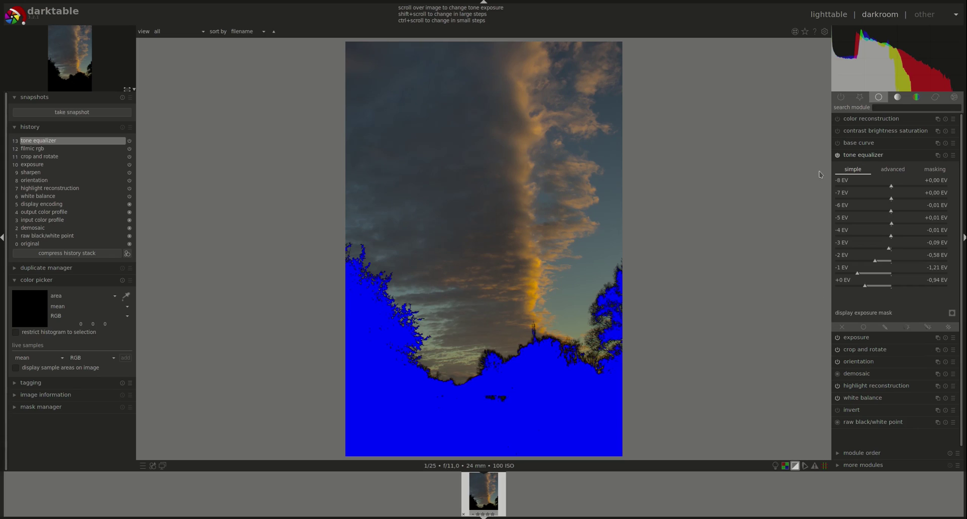
Reset the tone equalizer to a flat 0 EV curve and show the advanced tab's curve graph.
{"action": "left_click", "coordinate": [947, 156]}
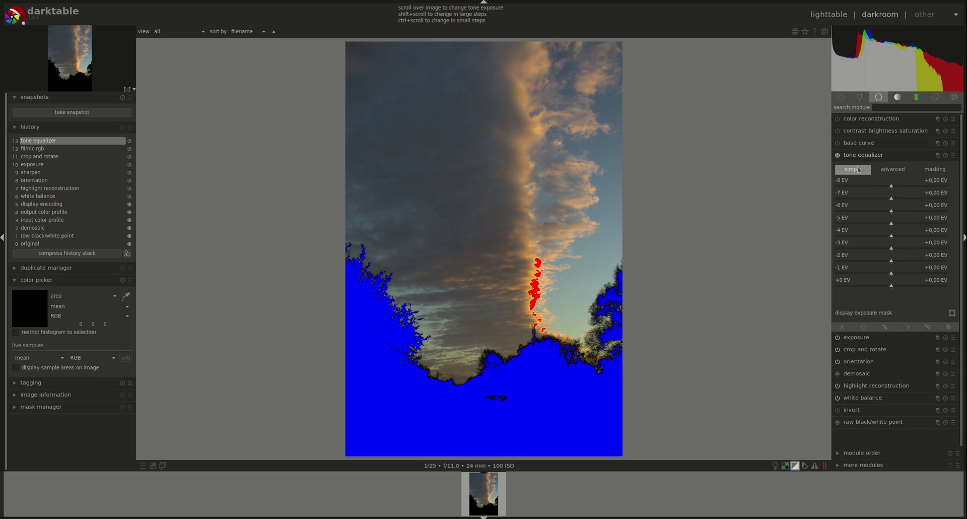
{"action": "left_click", "coordinate": [892, 169]}
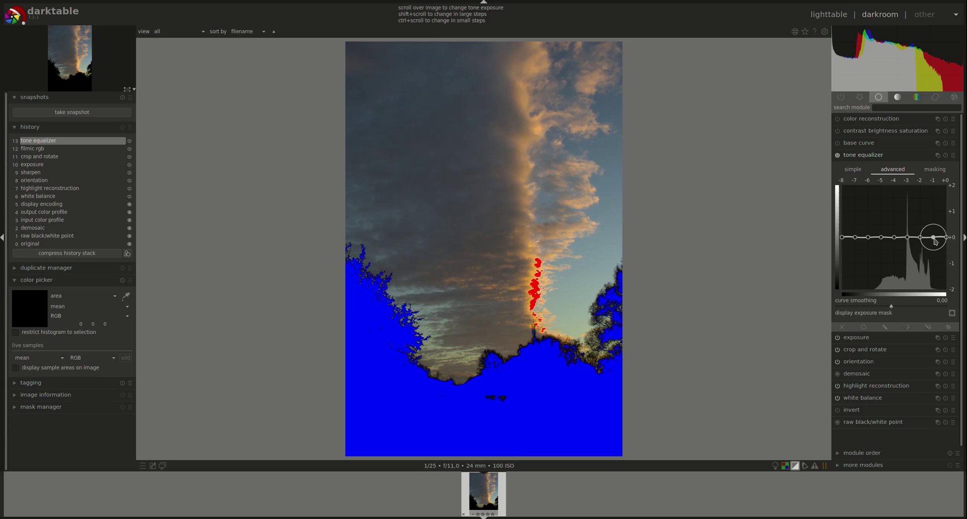
Pull the tone equalizer curve down around -1 EV, dipping the -2 to 0 EV bands below zero.
{"action": "left_click_drag", "start_coordinate": [935, 241], "coordinate": [934, 248]}
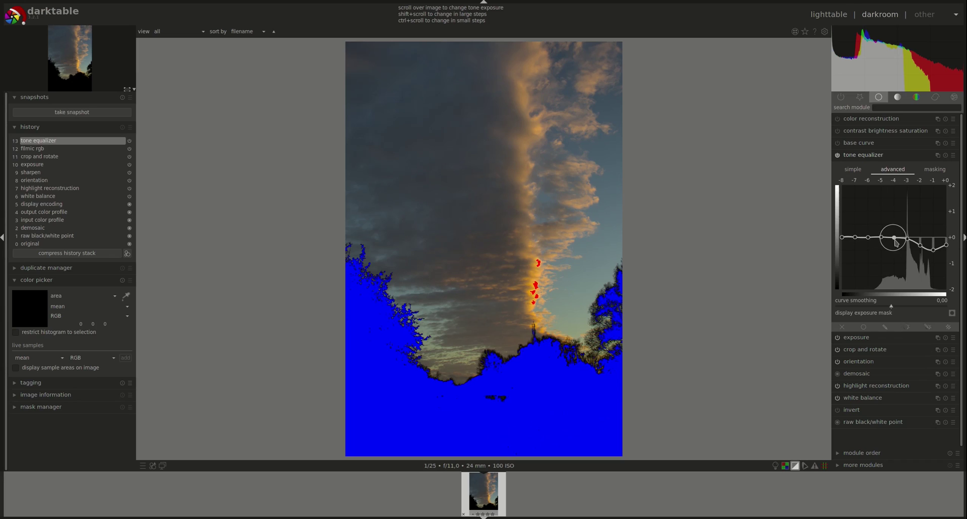
Raise the -6 to -4 EV curve nodes into a hump peaking near +2 EV around -5 EV.
{"action": "left_click_drag", "start_coordinate": [896, 241], "coordinate": [880, 218]}
{"action": "scroll", "coordinate": [894, 217], "scroll_direction": "up", "scroll_amount": 3}
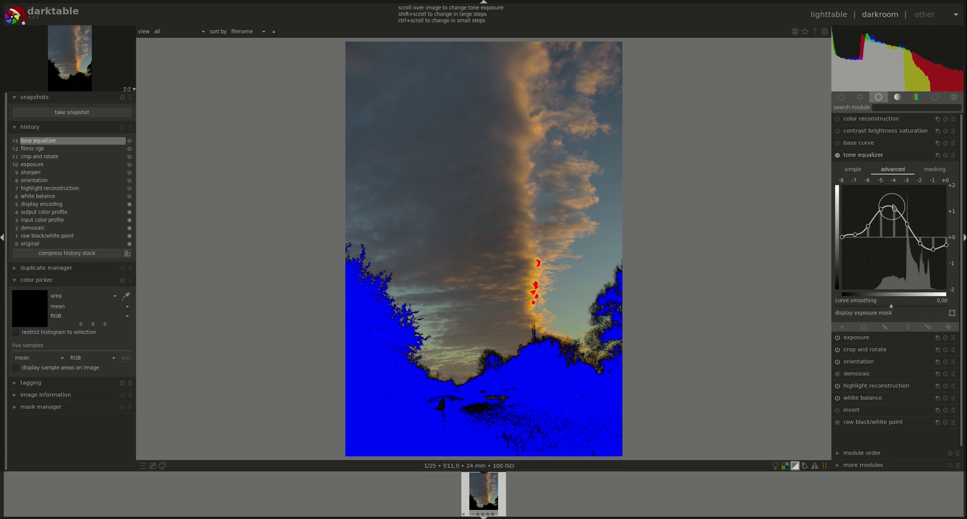
{"action": "scroll", "coordinate": [881, 213], "scroll_direction": "up", "scroll_amount": 2}
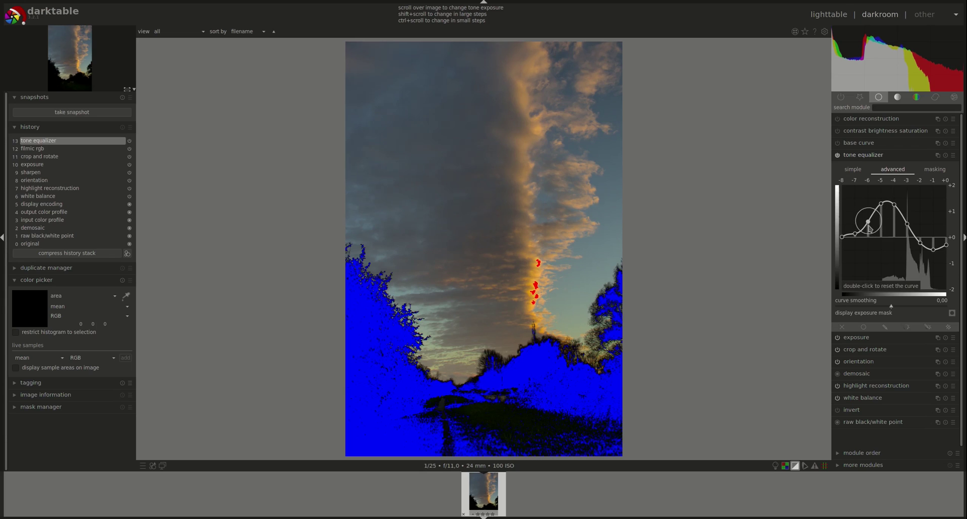
{"action": "scroll", "coordinate": [867, 217], "scroll_direction": "up", "scroll_amount": 2}
{"action": "scroll", "coordinate": [868, 217], "scroll_direction": "up", "scroll_amount": 1}
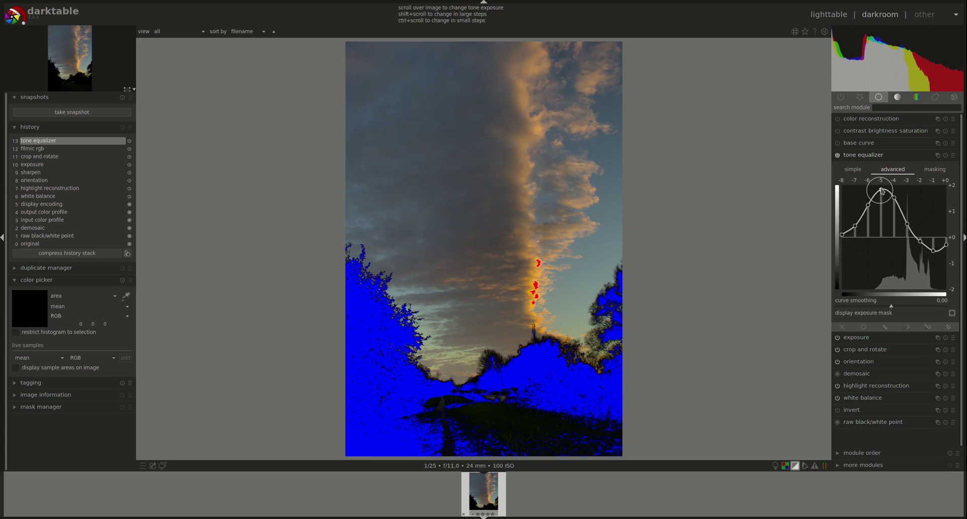
{"action": "scroll", "coordinate": [894, 199], "scroll_direction": "up", "scroll_amount": 2}
{"action": "scroll", "coordinate": [895, 199], "scroll_direction": "up", "scroll_amount": 1}
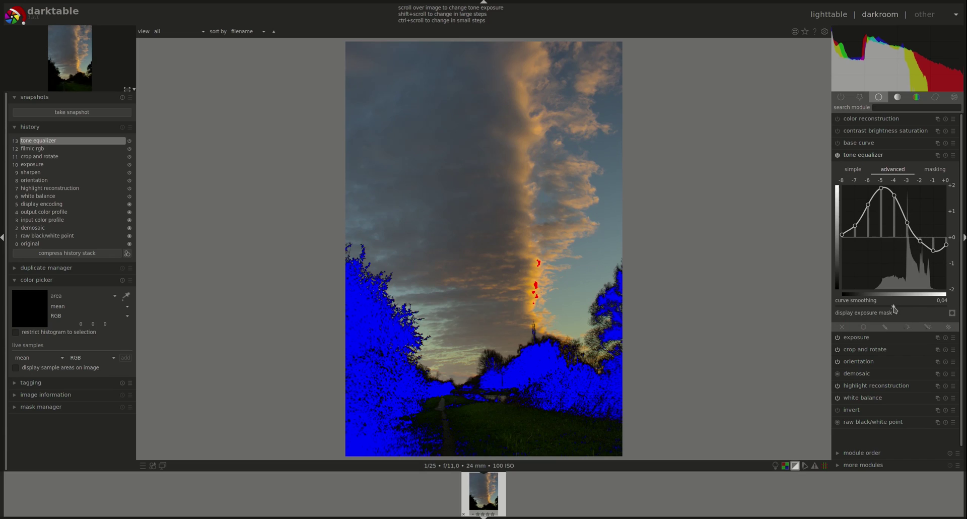
Drag the curve smoothing slider back and forth, ending at -0.38.
{"action": "left_click_drag", "start_coordinate": [895, 309], "coordinate": [926, 310]}
{"action": "left_click_drag", "start_coordinate": [928, 310], "coordinate": [877, 311]}
Reset the tone equalizer and view its masking settings: RGB euclidean norm, guided filter, 25% diameter.
{"action": "left_click", "coordinate": [946, 156]}
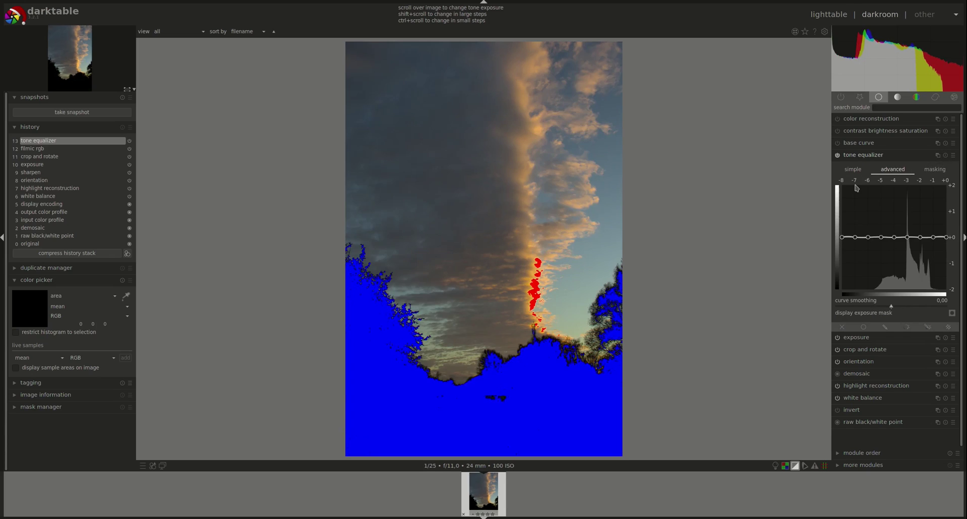
{"action": "left_click", "coordinate": [934, 169]}
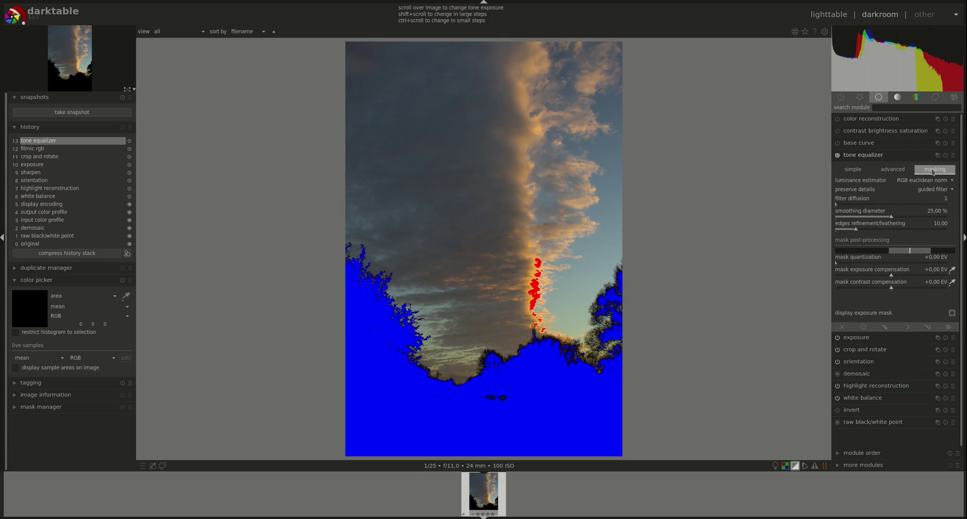
{"action": "left_click", "coordinate": [893, 170]}
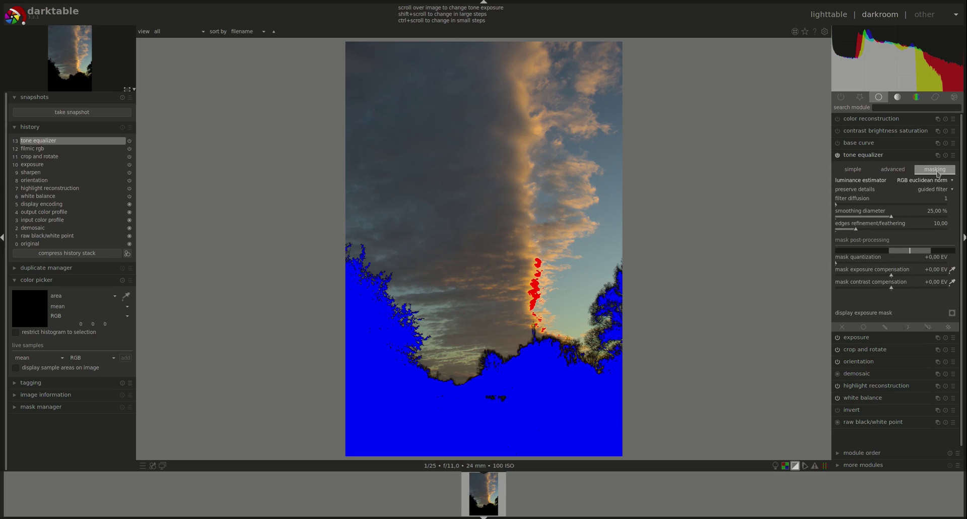
{"action": "left_click", "coordinate": [899, 169]}
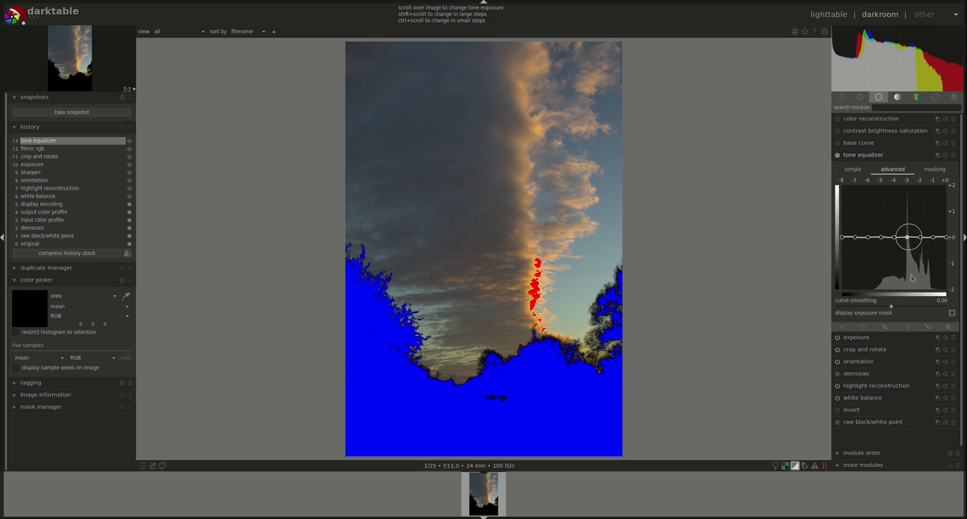
{"action": "left_click", "coordinate": [933, 174]}
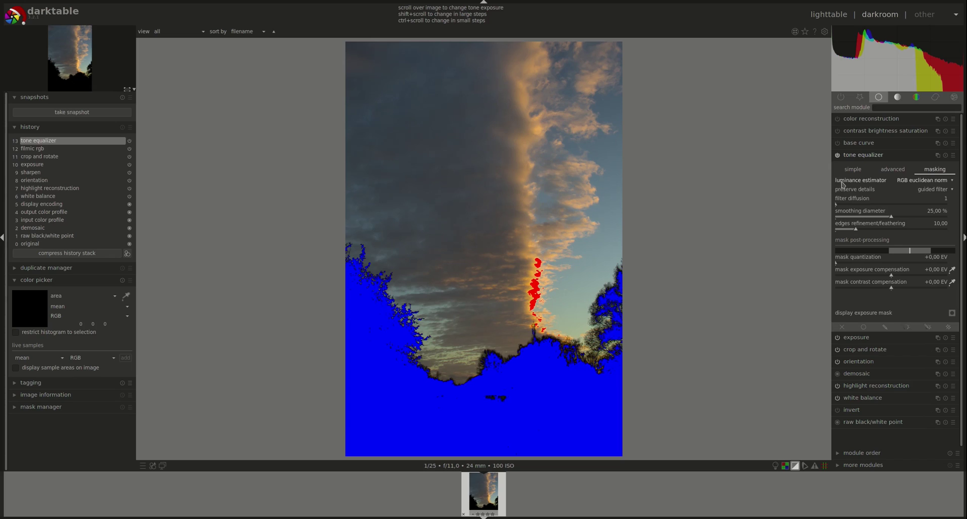
Set the mask luminance estimator to RGB sum after briefly trying RGB average.
{"action": "left_click", "coordinate": [953, 180]}
{"action": "left_click", "coordinate": [941, 181]}
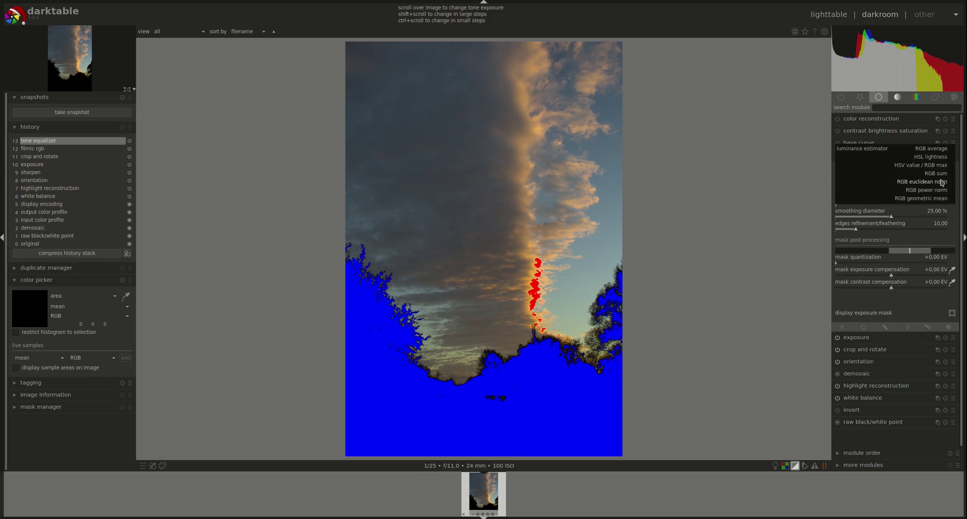
{"action": "left_click", "coordinate": [940, 150]}
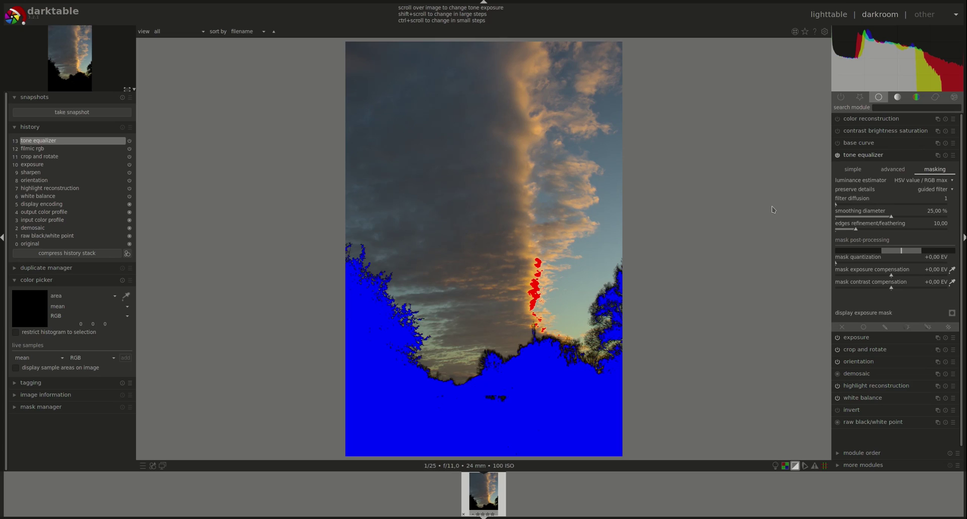
{"action": "key", "text": "Down"}
{"action": "key", "text": "Down"}
{"action": "key", "text": "Up"}
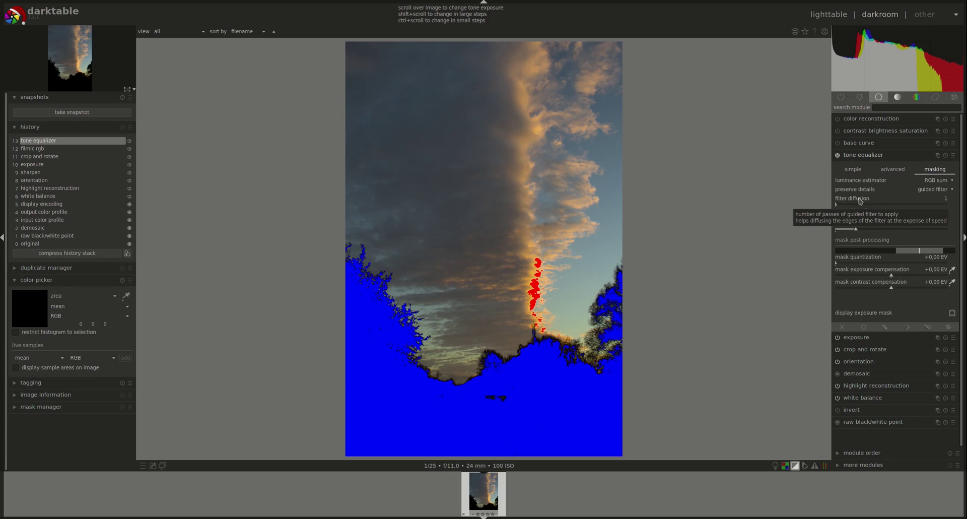
Display the grey exposure mask, set preserve details to no, and turn off clipping warnings.
{"action": "left_click", "coordinate": [953, 314]}
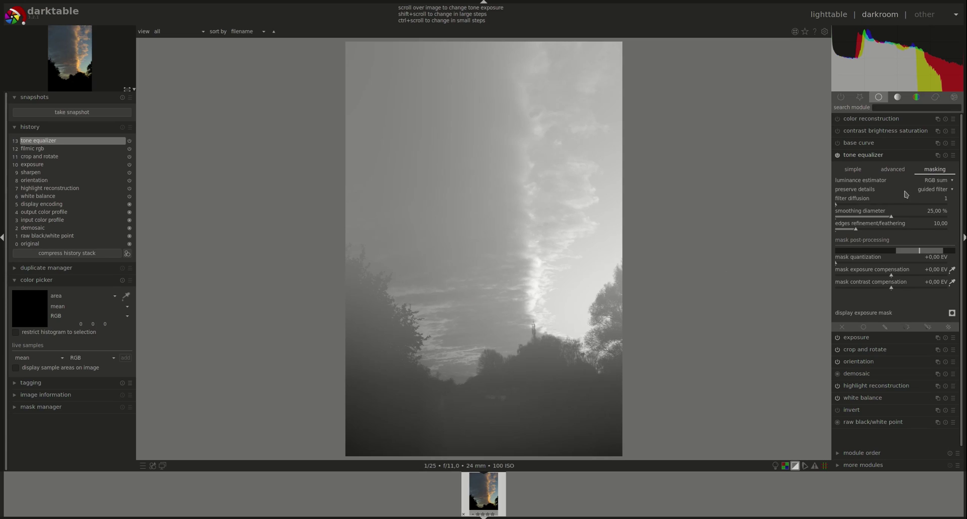
{"action": "left_click", "coordinate": [941, 193]}
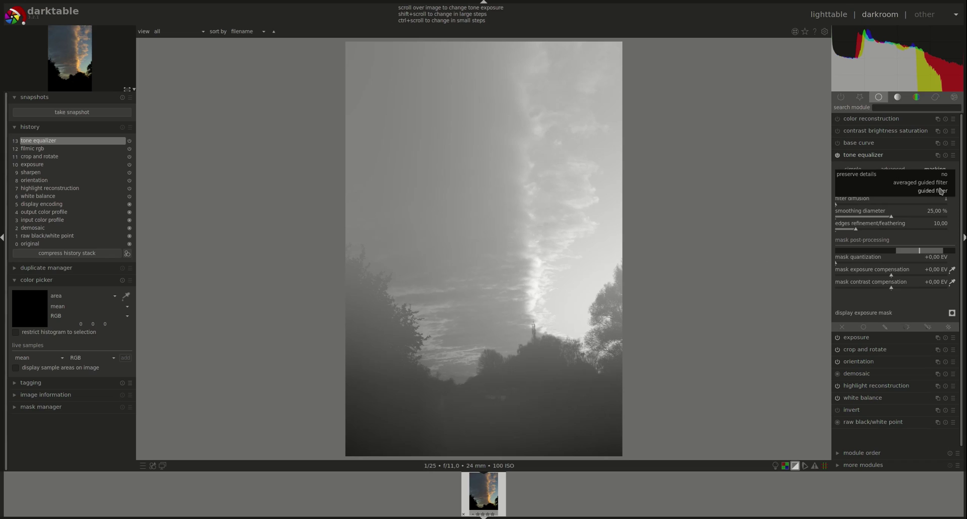
{"action": "left_click", "coordinate": [945, 175]}
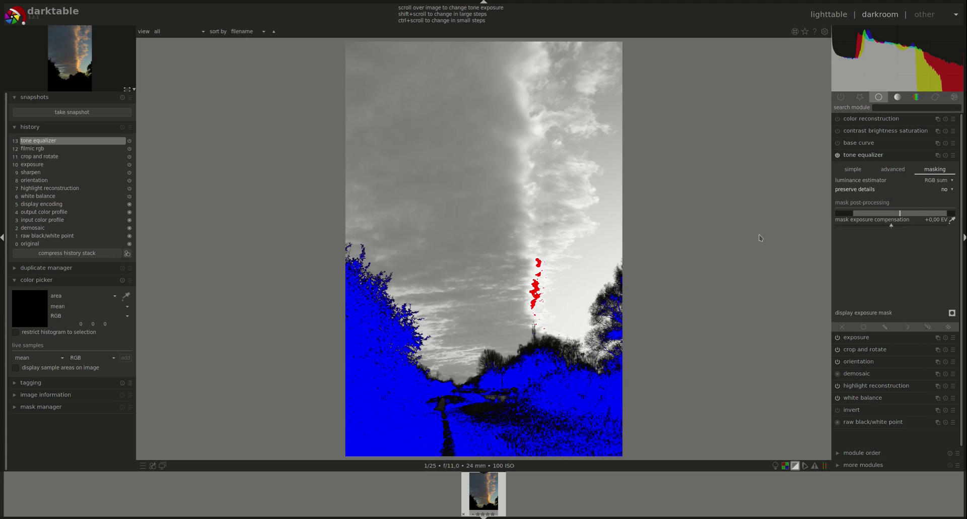
{"action": "left_click", "coordinate": [796, 466]}
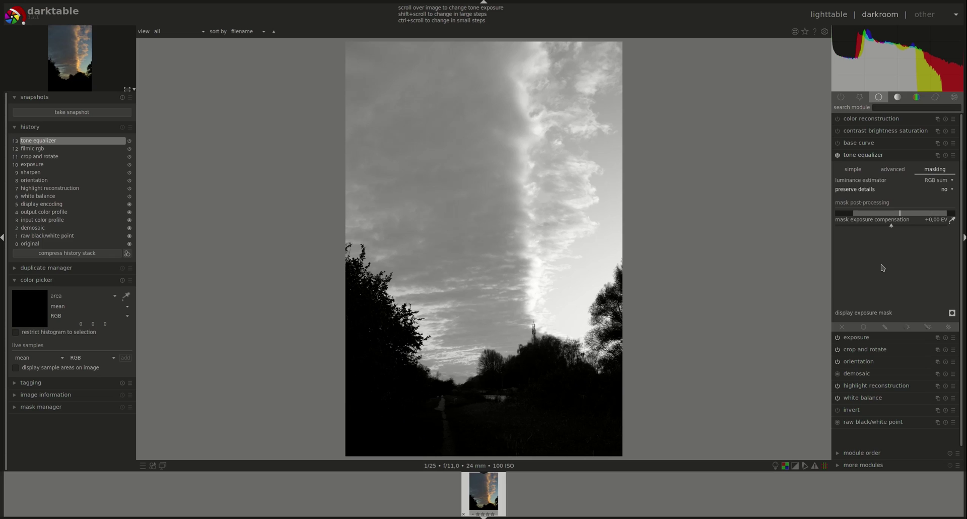
Set the tone equalizer's preserve details option back to guided filter.
{"action": "left_click", "coordinate": [947, 190]}
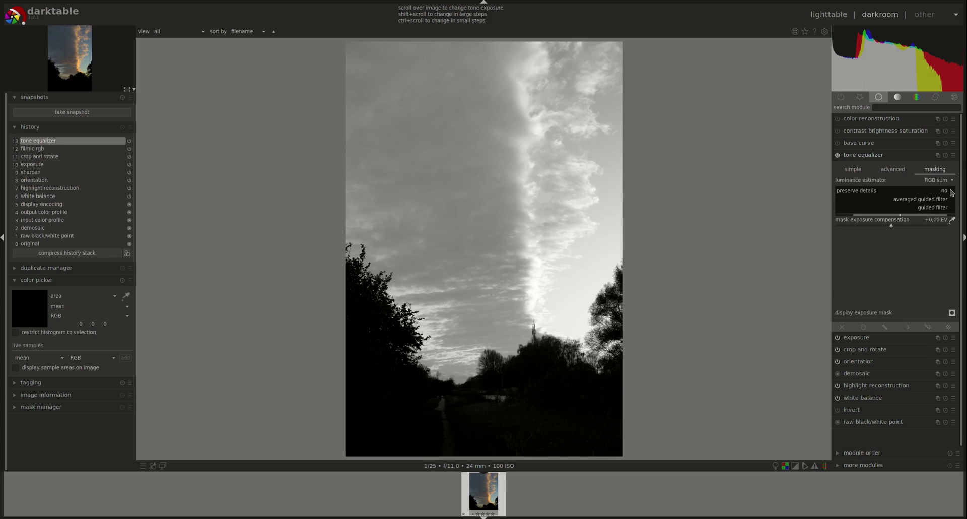
{"action": "left_click", "coordinate": [932, 209]}
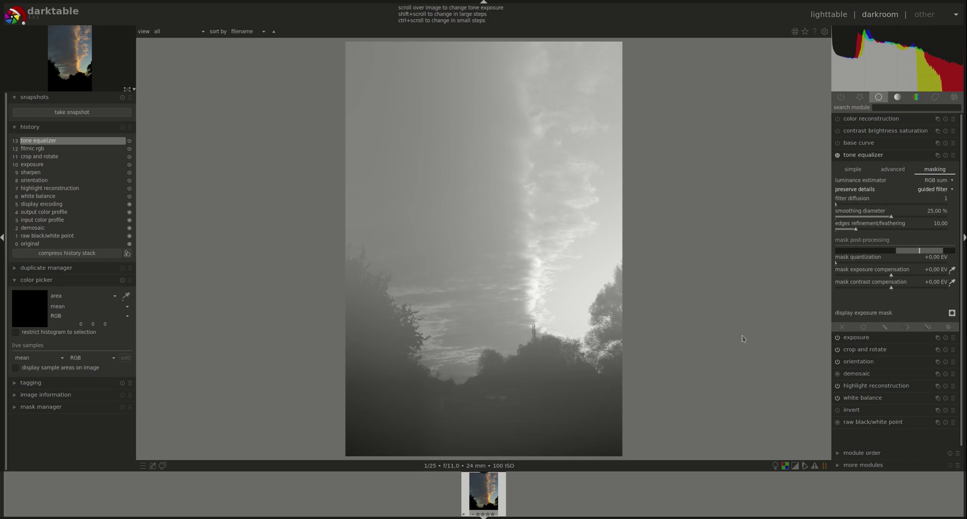
{"action": "left_click", "coordinate": [935, 191]}
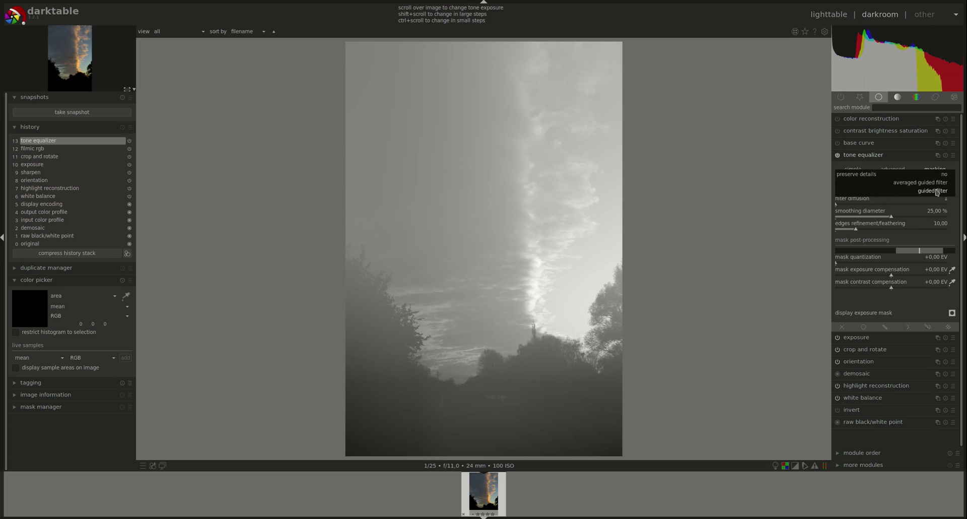
{"action": "left_click", "coordinate": [922, 183]}
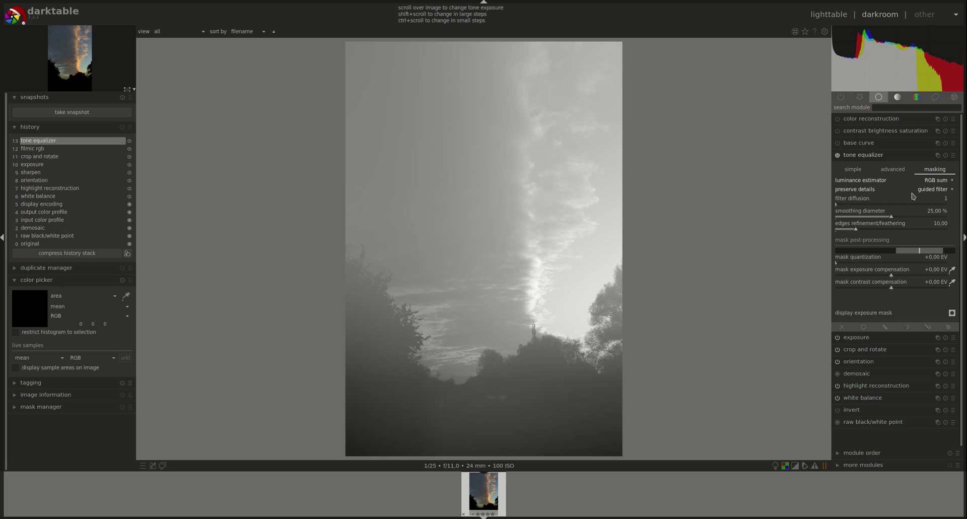
{"action": "right_click", "coordinate": [845, 206]}
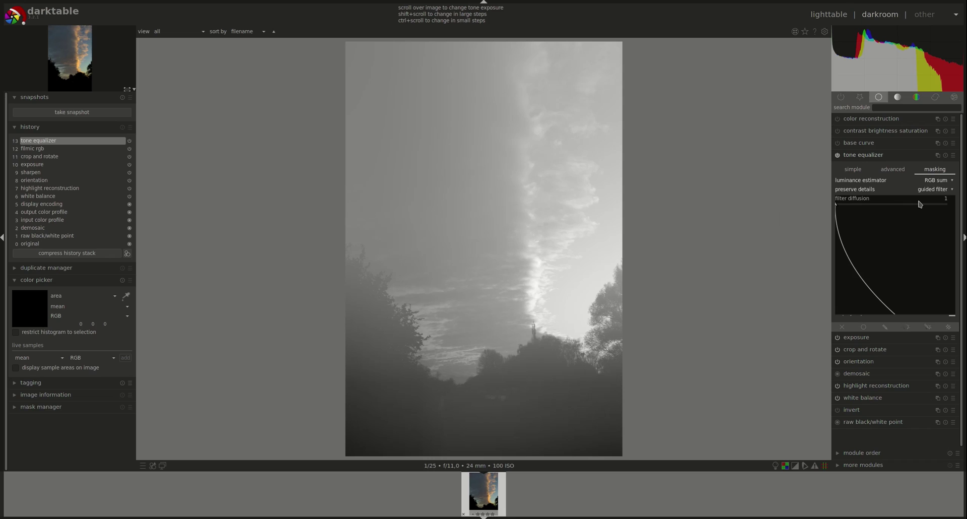
{"action": "type", "text": "2"}
{"action": "key", "text": "Return"}
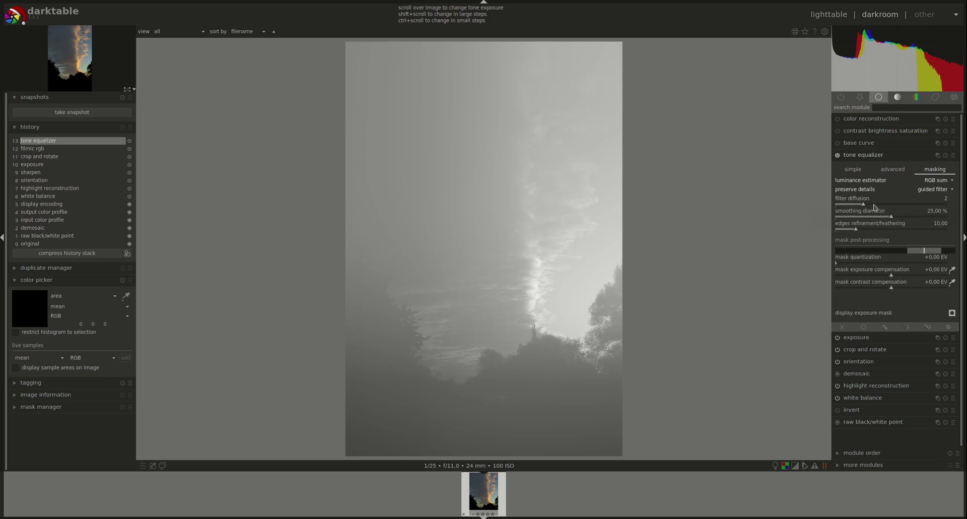
{"action": "left_click", "coordinate": [885, 206]}
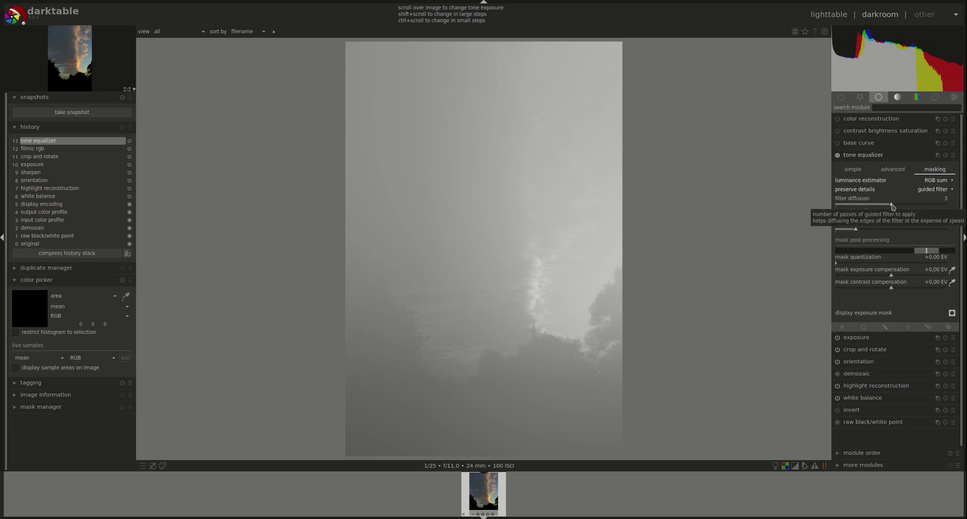
{"action": "left_click", "coordinate": [918, 204]}
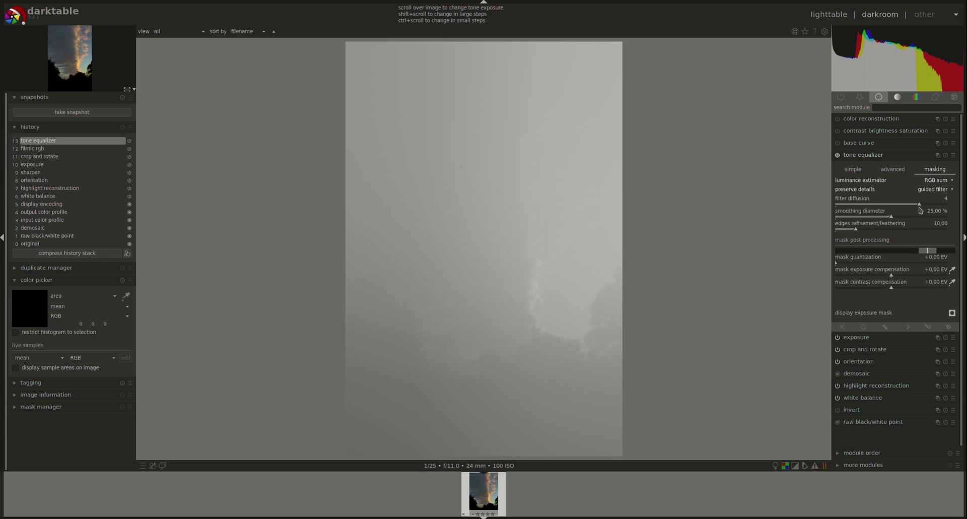
{"action": "left_click_drag", "start_coordinate": [920, 209], "coordinate": [831, 206]}
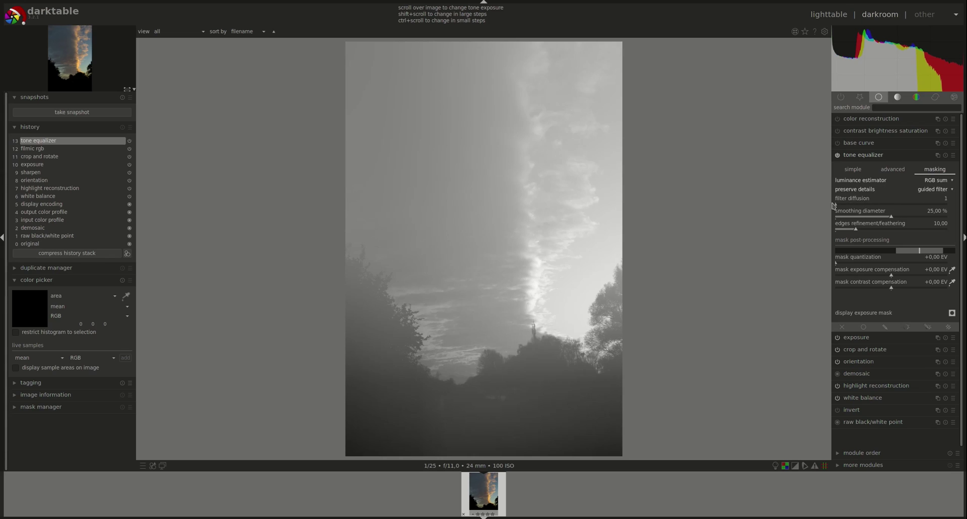
{"action": "left_click", "coordinate": [893, 217]}
{"action": "left_click_drag", "start_coordinate": [896, 217], "coordinate": [910, 216]}
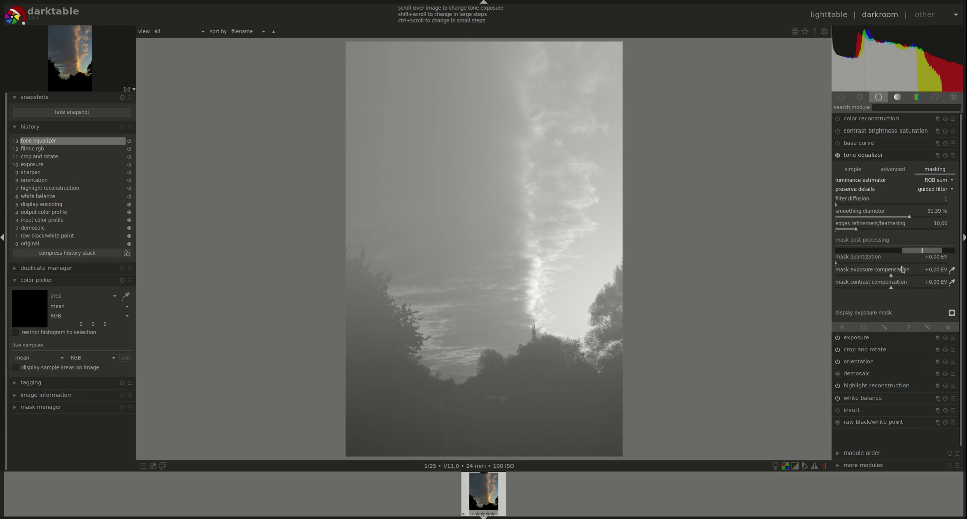
{"action": "left_click_drag", "start_coordinate": [911, 218], "coordinate": [868, 222]}
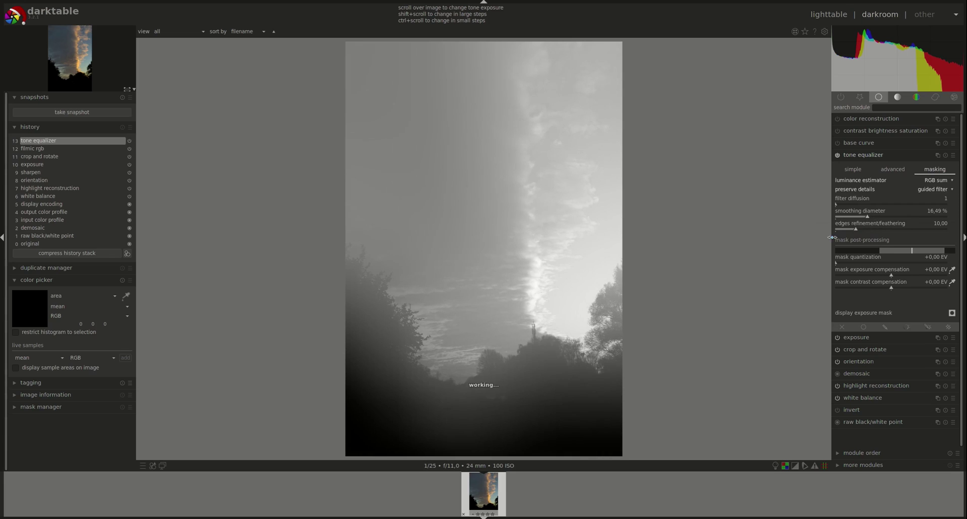
{"action": "double_click", "coordinate": [930, 216]}
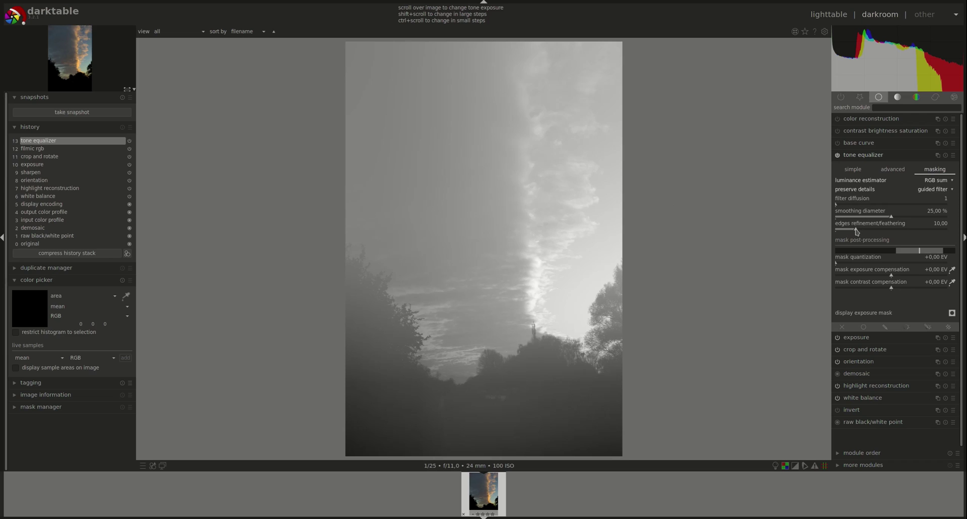
{"action": "left_click_drag", "start_coordinate": [858, 231], "coordinate": [890, 232]}
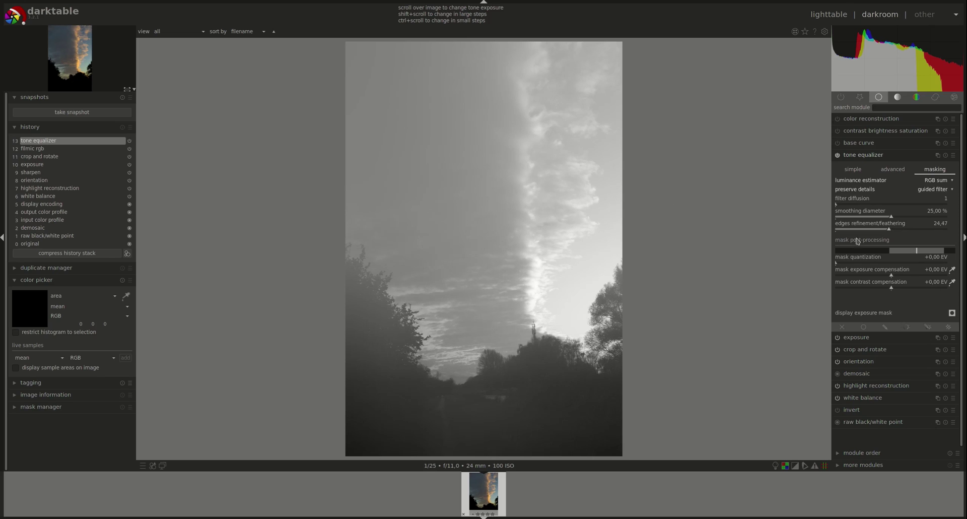
{"action": "left_click_drag", "start_coordinate": [892, 232], "coordinate": [861, 232]}
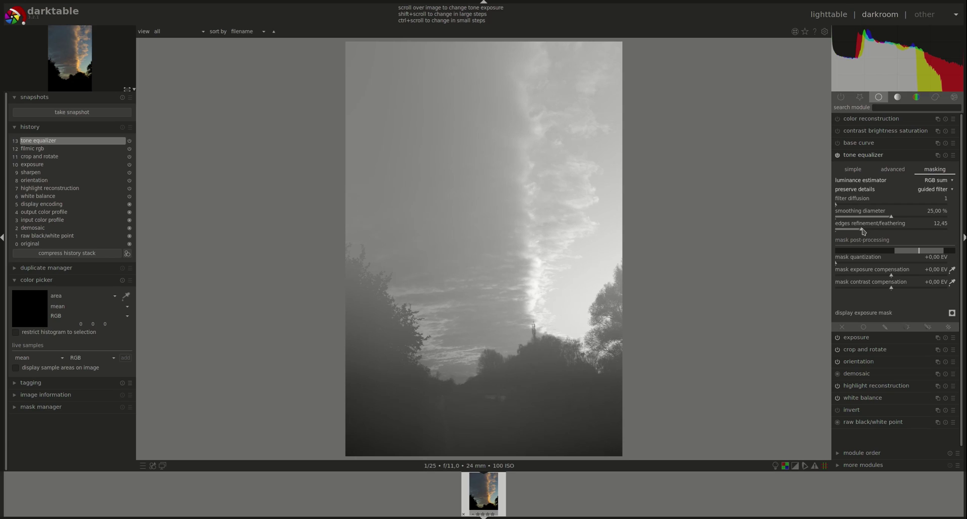
{"action": "left_click_drag", "start_coordinate": [863, 231], "coordinate": [909, 231]}
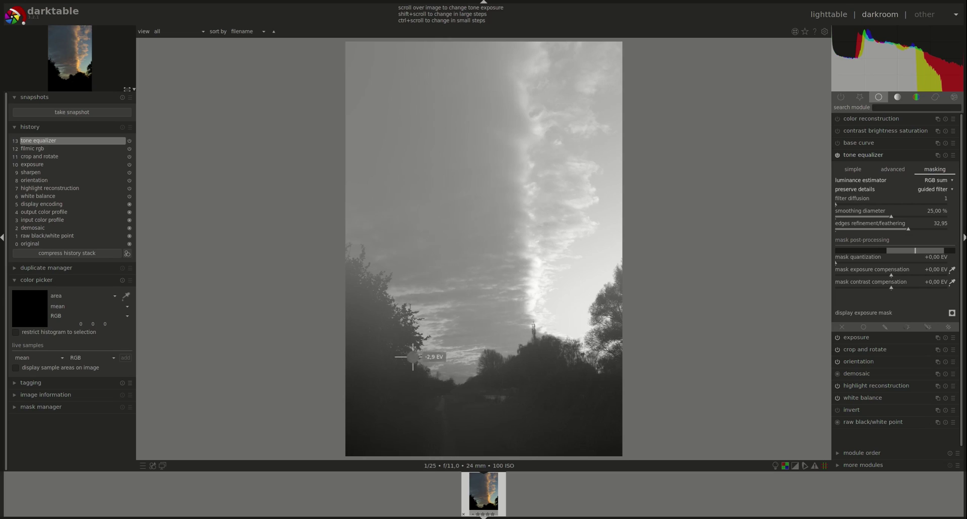
{"action": "double_click", "coordinate": [952, 223]}
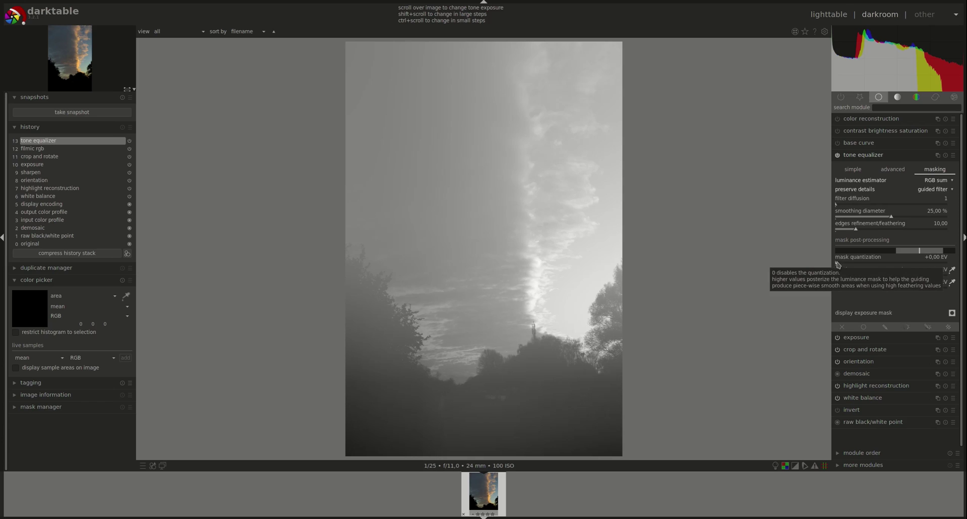
Raise the mask quantization slider to +1.89 EV for a posterized greyscale mask.
{"action": "mouse_move", "coordinate": [837, 263]}
{"action": "left_mouse_down"}
{"action": "mouse_move", "coordinate": [947, 268]}
{"action": "mouse_move", "coordinate": [832, 262]}
{"action": "left_mouse_up"}
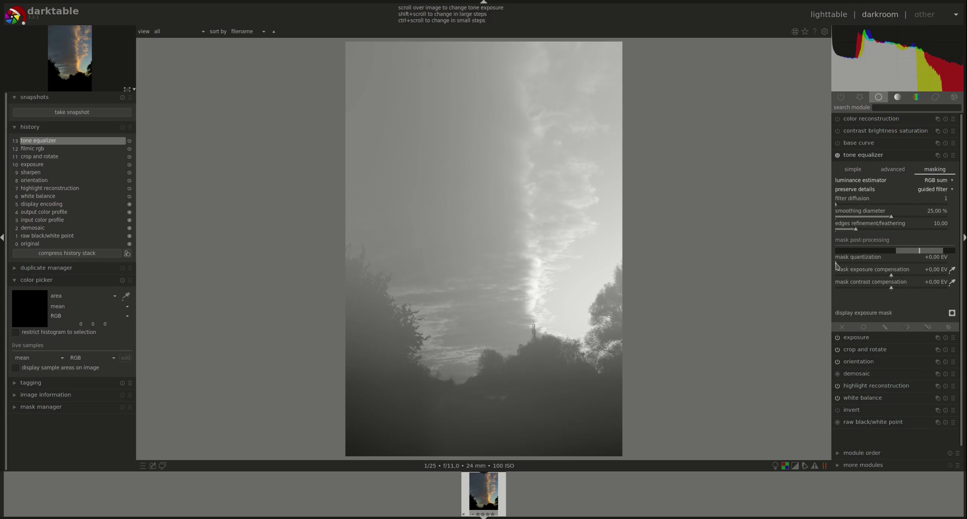
{"action": "left_click_drag", "start_coordinate": [841, 262], "coordinate": [942, 261]}
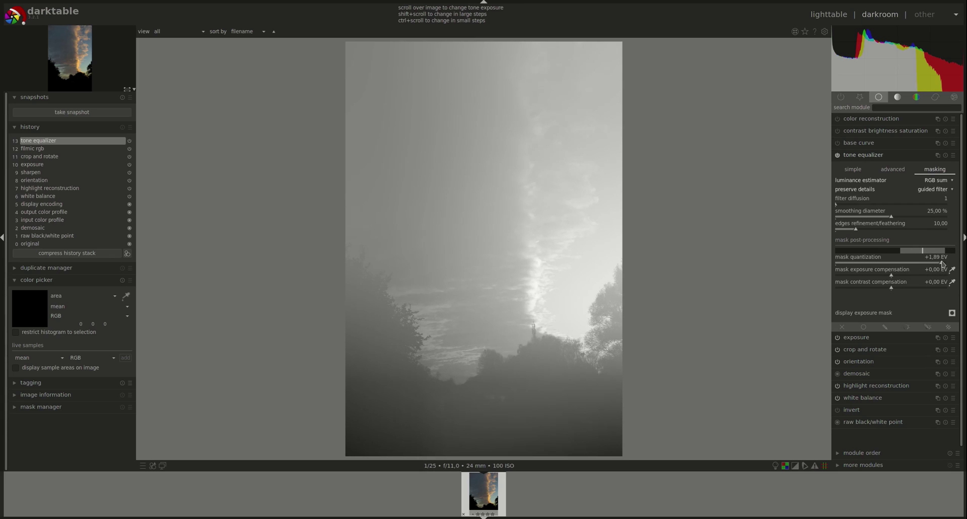
Reset mask quantization to +0.00 EV and set mask exposure compensation to -1.00 EV.
{"action": "double_click", "coordinate": [943, 263]}
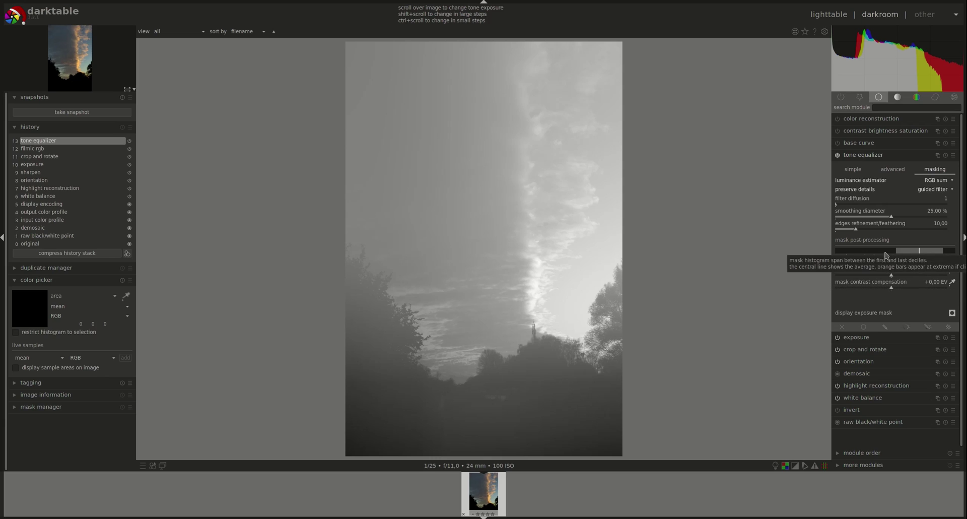
{"action": "left_click_drag", "start_coordinate": [892, 276], "coordinate": [915, 282]}
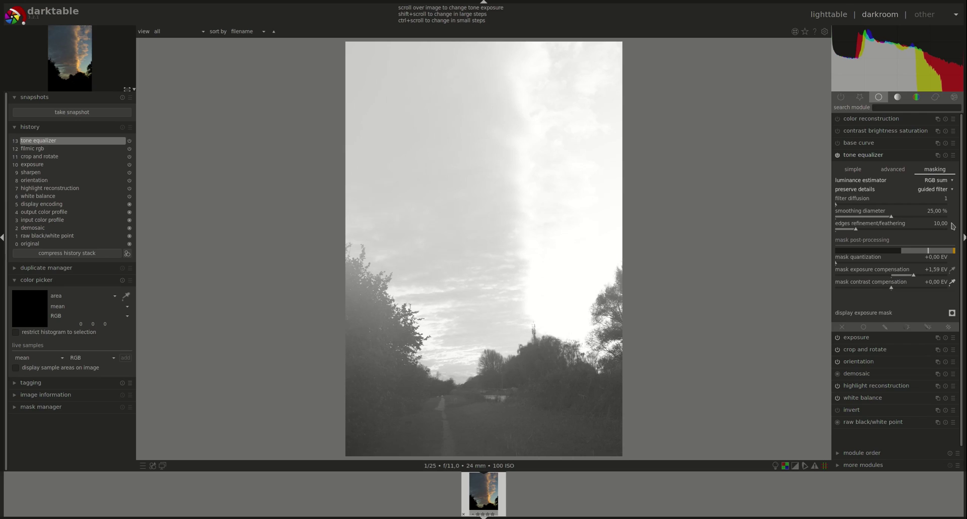
{"action": "left_click", "coordinate": [901, 170]}
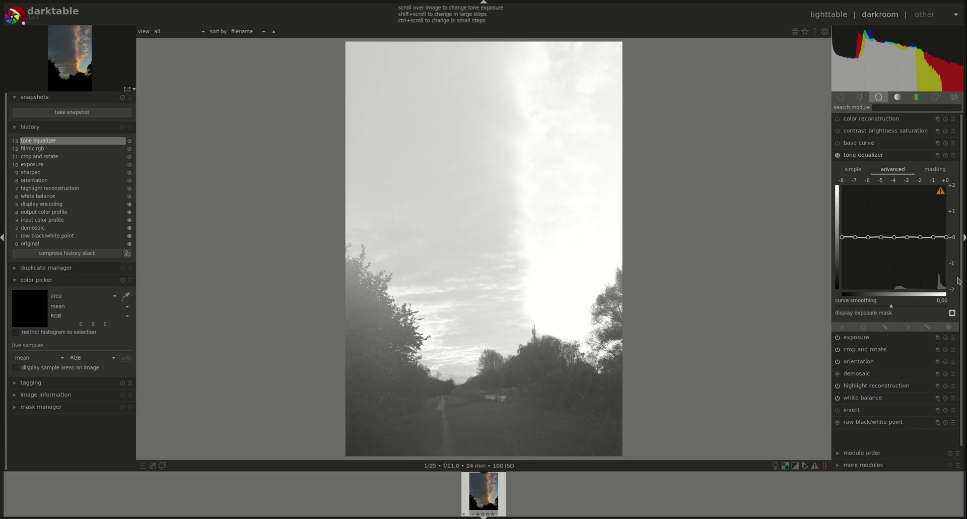
{"action": "left_click", "coordinate": [936, 172]}
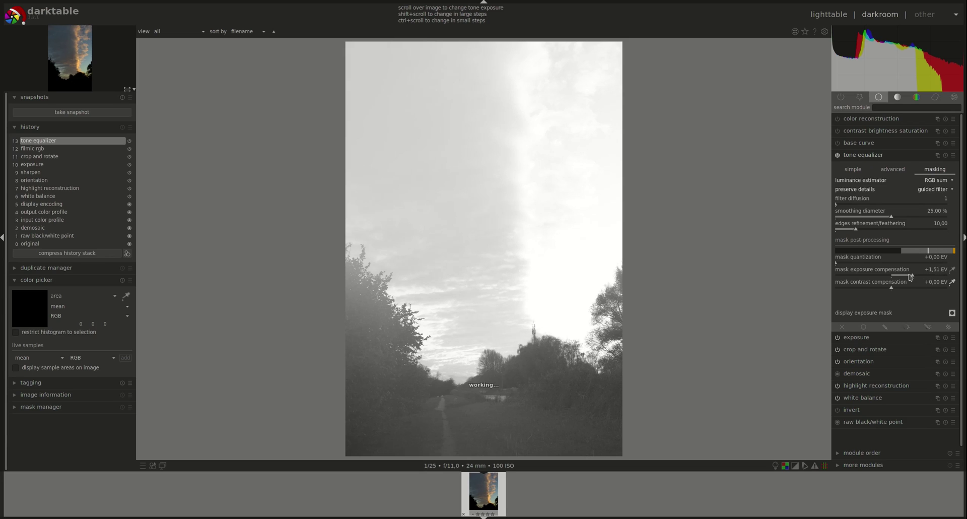
{"action": "left_click_drag", "start_coordinate": [914, 276], "coordinate": [878, 277]}
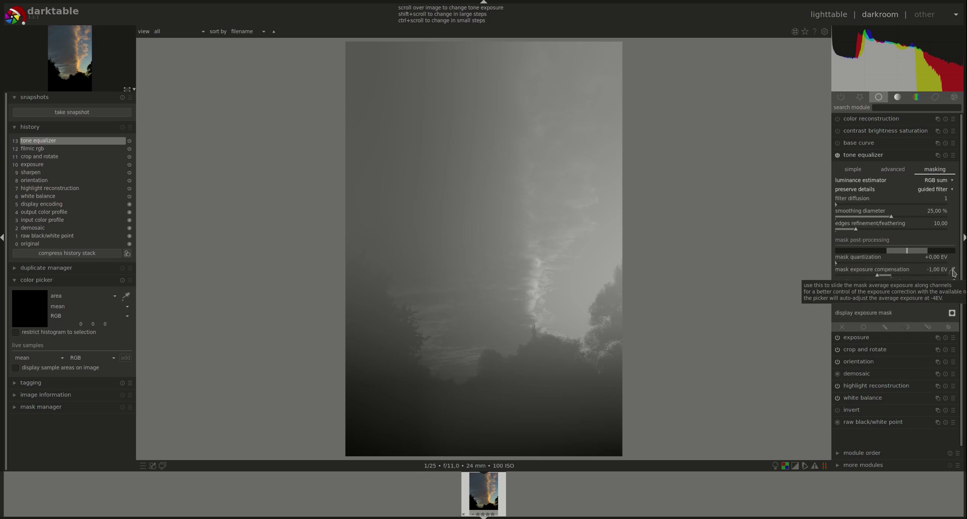
Return the mask exposure compensation slider to +0.00 EV from the masking settings.
{"action": "left_click", "coordinate": [955, 271]}
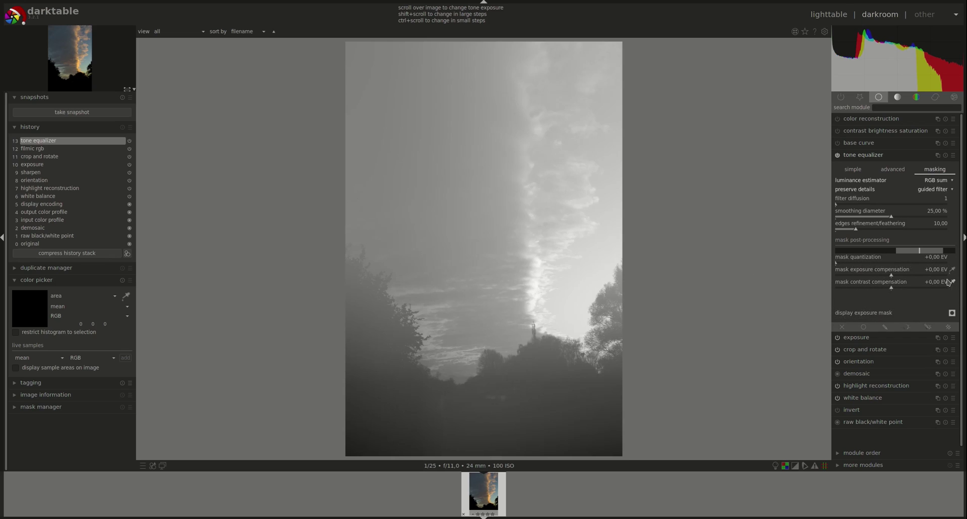
{"action": "left_click", "coordinate": [953, 270]}
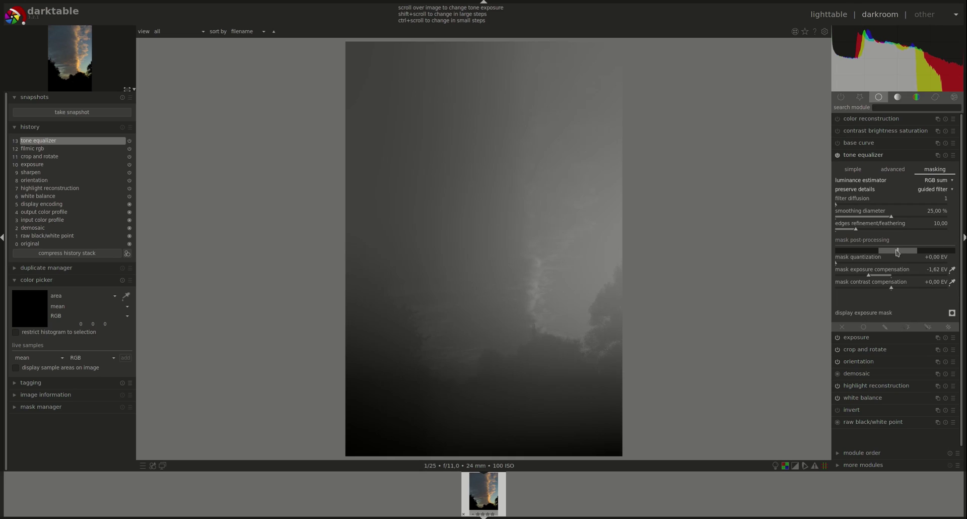
{"action": "left_click", "coordinate": [890, 167]}
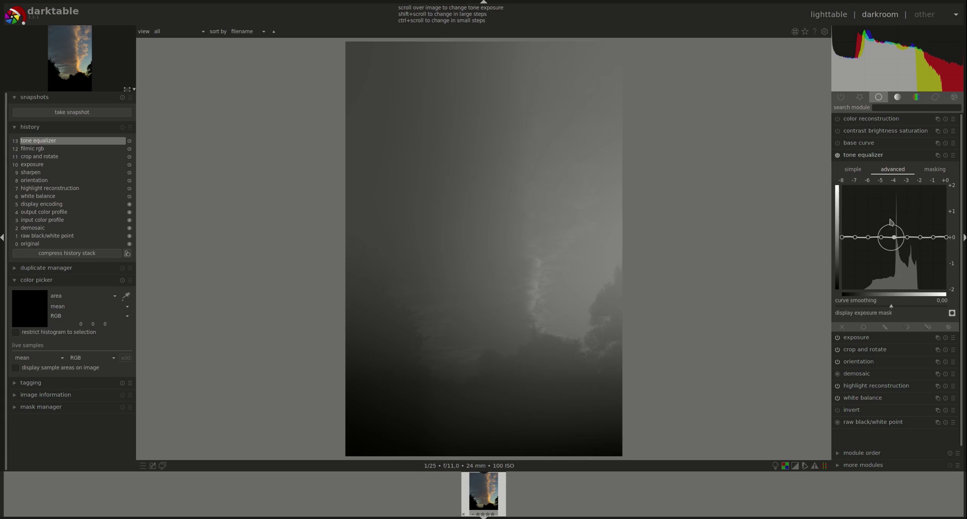
{"action": "left_click", "coordinate": [936, 169]}
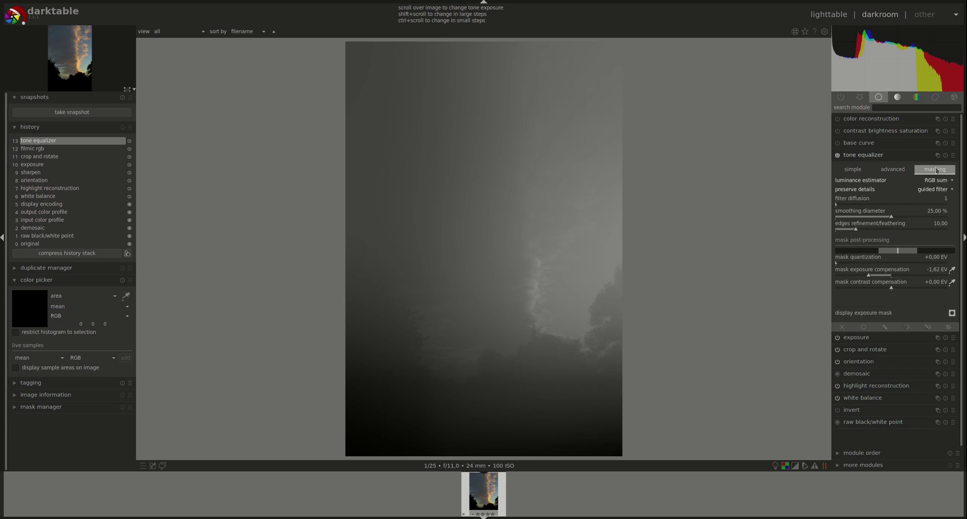
{"action": "double_click", "coordinate": [945, 271]}
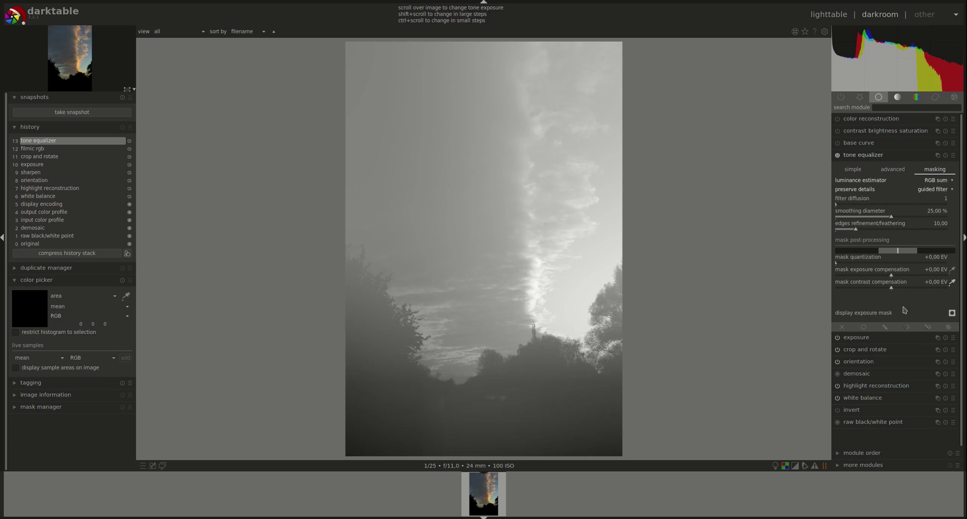
Try mask contrast compensation above and below zero, then auto-fit it to -0.18 EV.
{"action": "left_click_drag", "start_coordinate": [894, 291], "coordinate": [924, 290]}
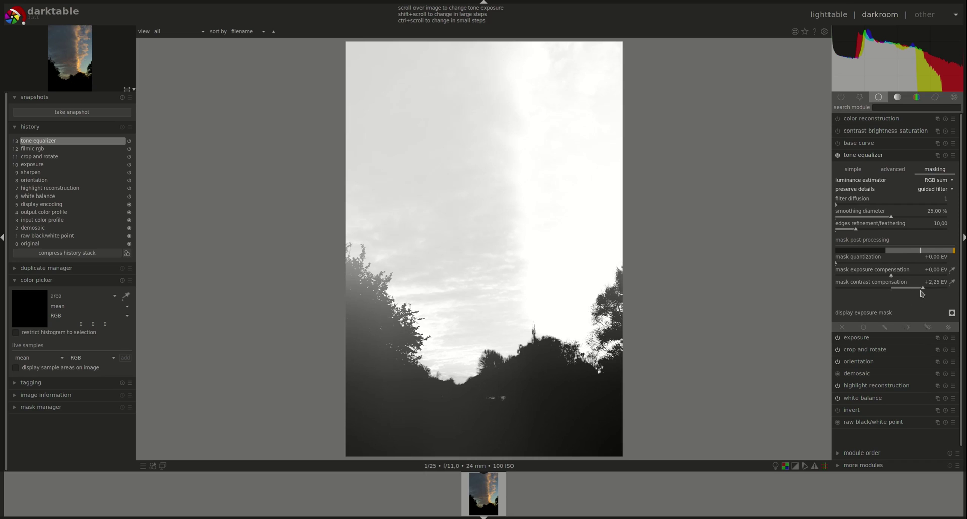
{"action": "left_click_drag", "start_coordinate": [924, 291], "coordinate": [894, 293]}
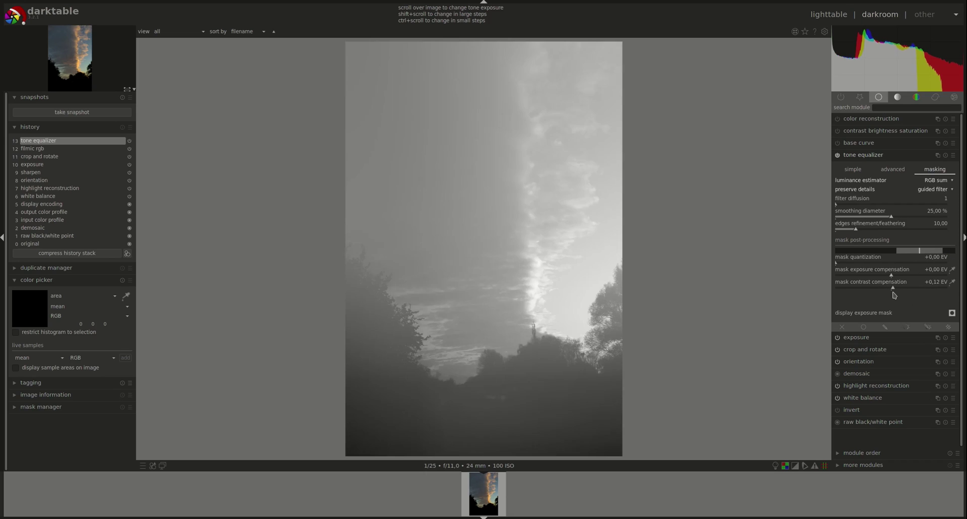
{"action": "left_click", "coordinate": [953, 283]}
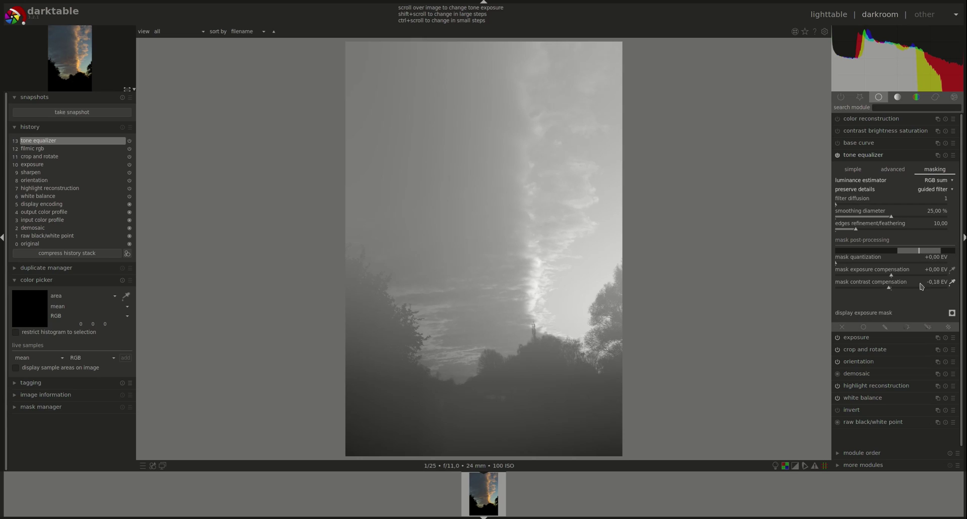
Reset mask contrast, then auto-fit mask exposure to -1.58 EV and contrast to +1.48 EV.
{"action": "double_click", "coordinate": [944, 283]}
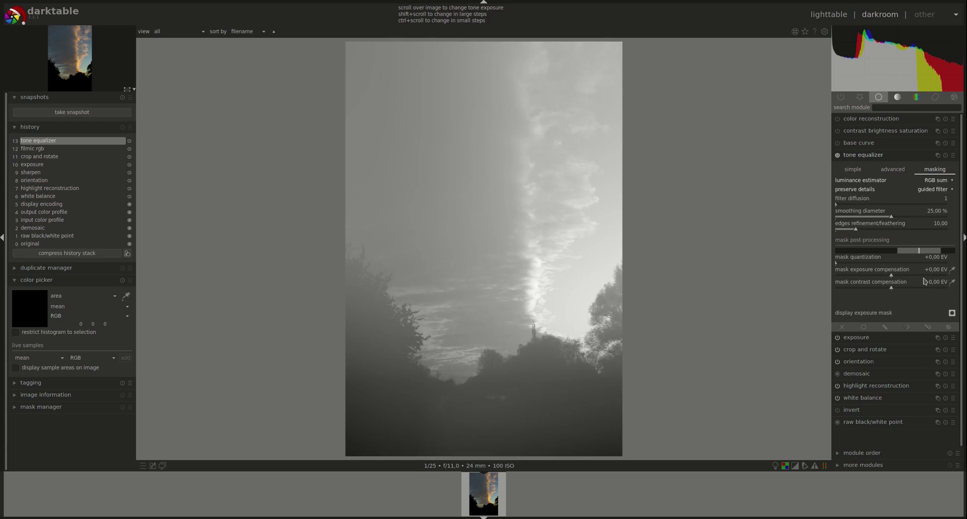
{"action": "left_click", "coordinate": [953, 269]}
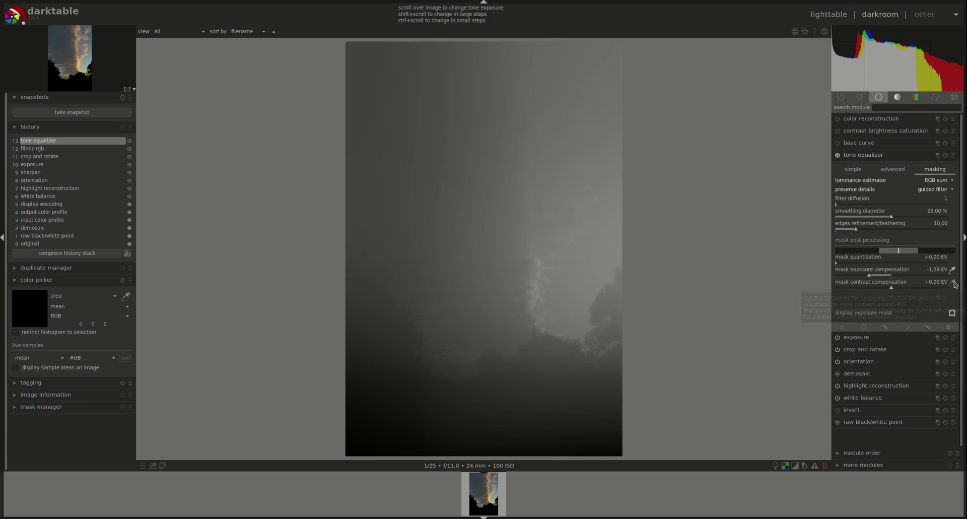
{"action": "left_click", "coordinate": [953, 282]}
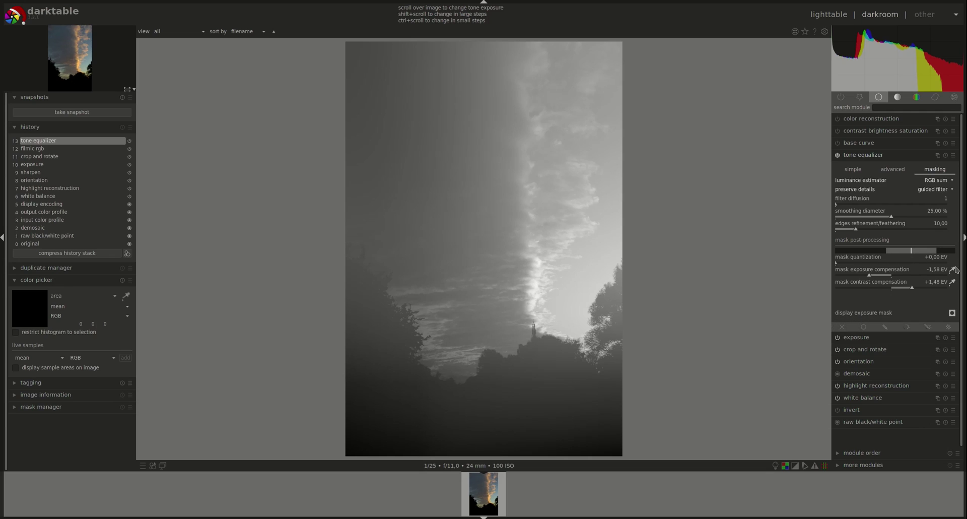
Reset the tone equalizer, display the exposure mask, and apply a first mask blending preset.
{"action": "left_click", "coordinate": [946, 155]}
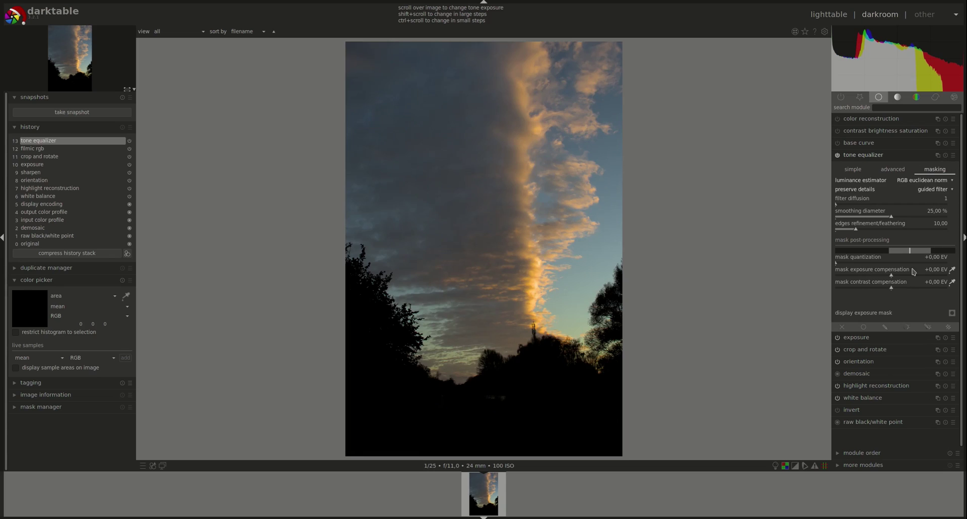
{"action": "left_click", "coordinate": [952, 313]}
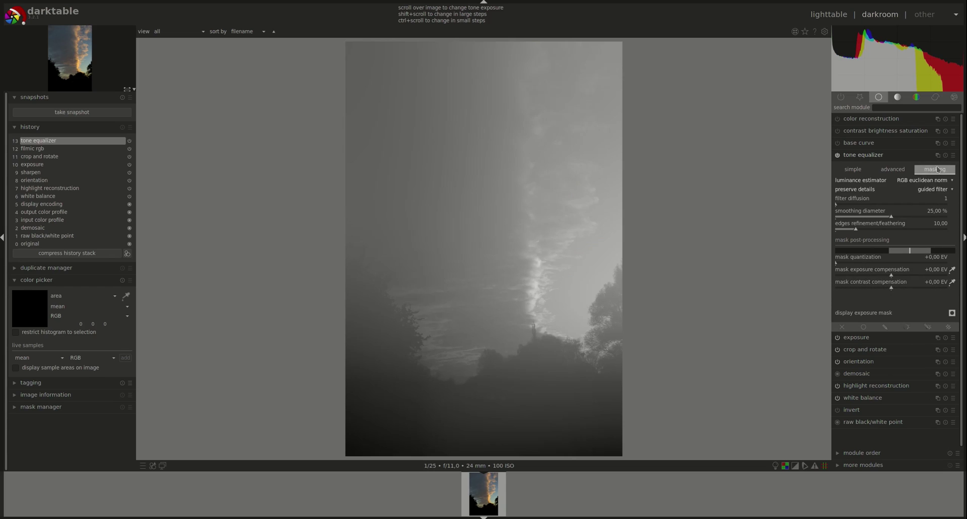
{"action": "left_click", "coordinate": [953, 156]}
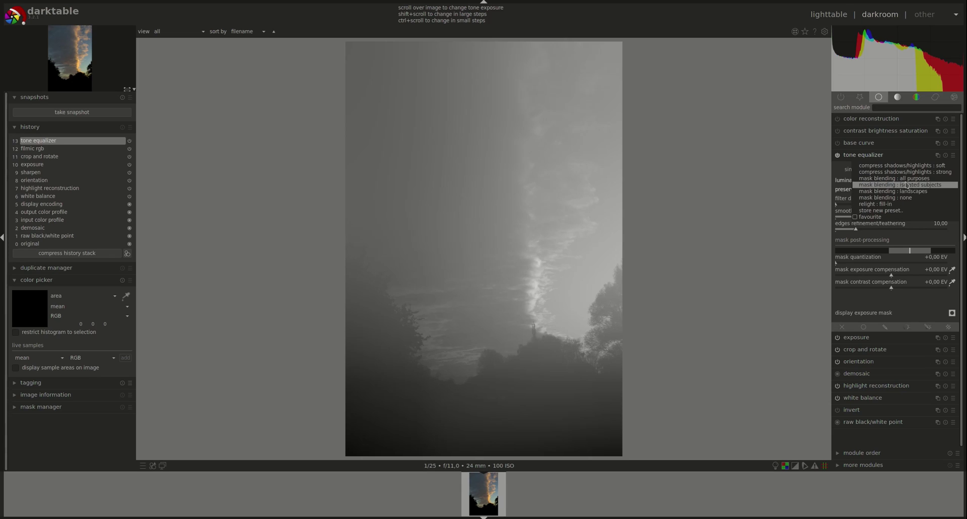
{"action": "left_click", "coordinate": [888, 185]}
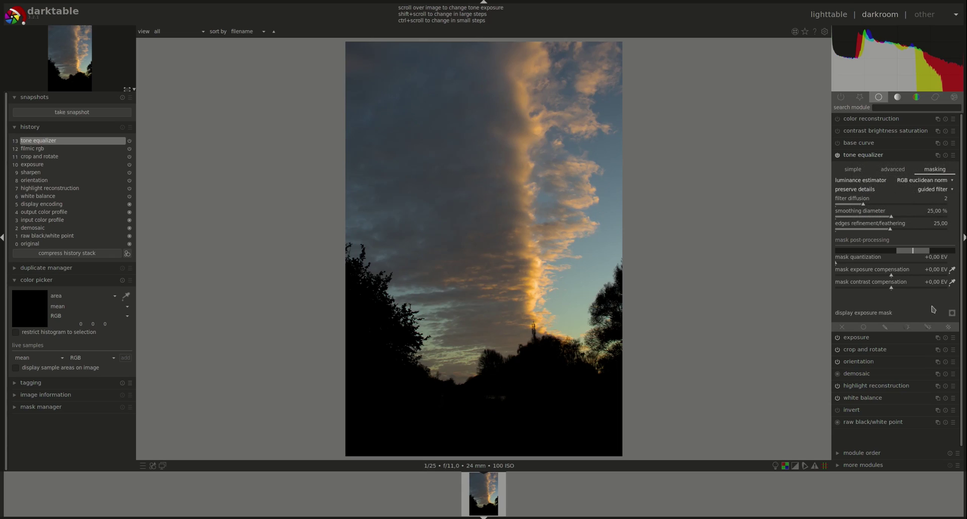
{"action": "left_click", "coordinate": [952, 313]}
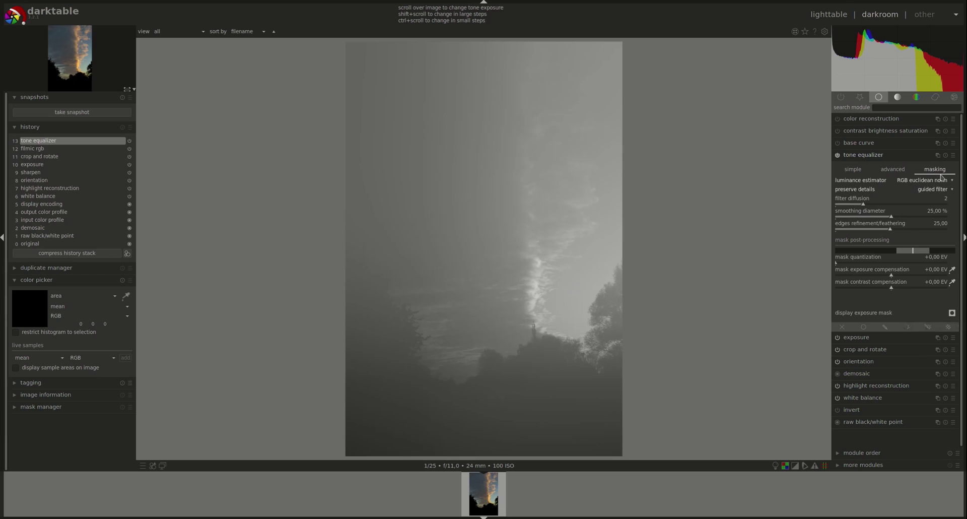
Apply the mask blending : isolated subjects and landscapes presets, viewing the exposure mask each time.
{"action": "left_click", "coordinate": [953, 156]}
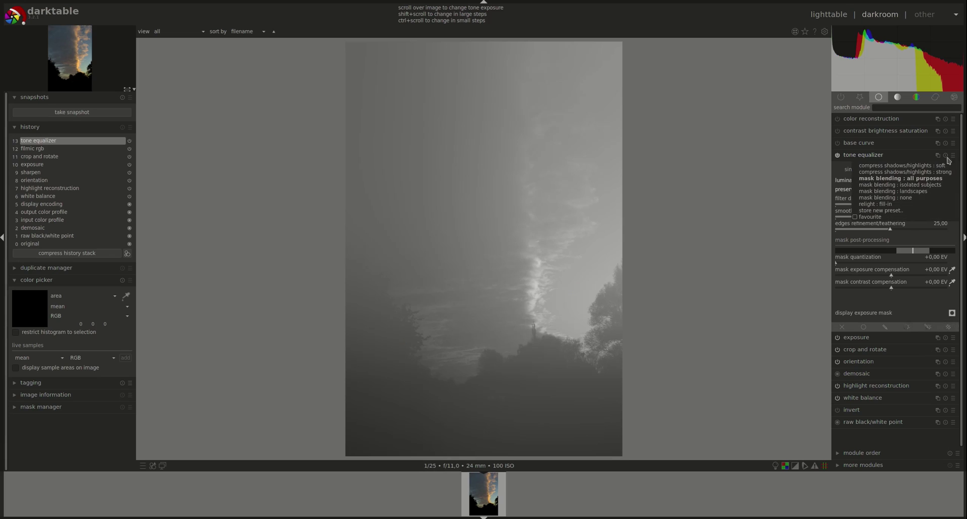
{"action": "left_click", "coordinate": [920, 185]}
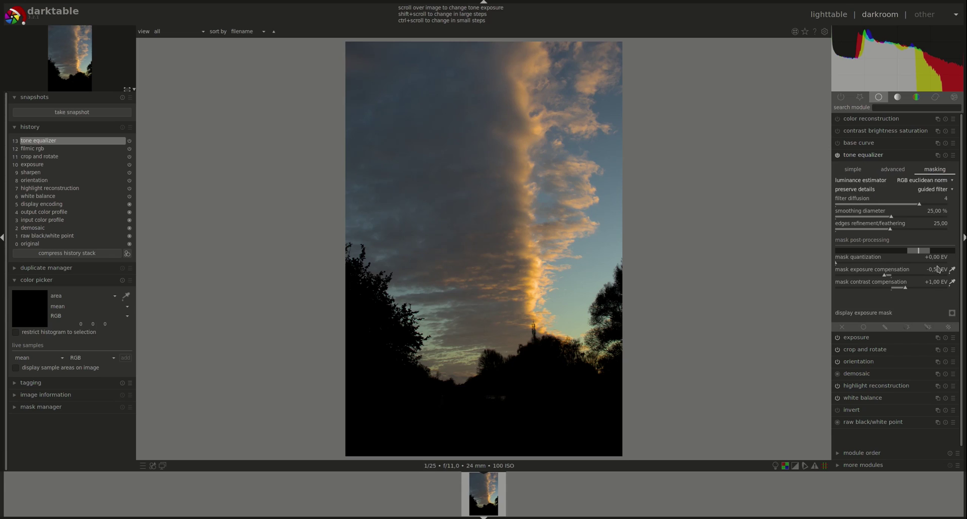
{"action": "left_click", "coordinate": [952, 313]}
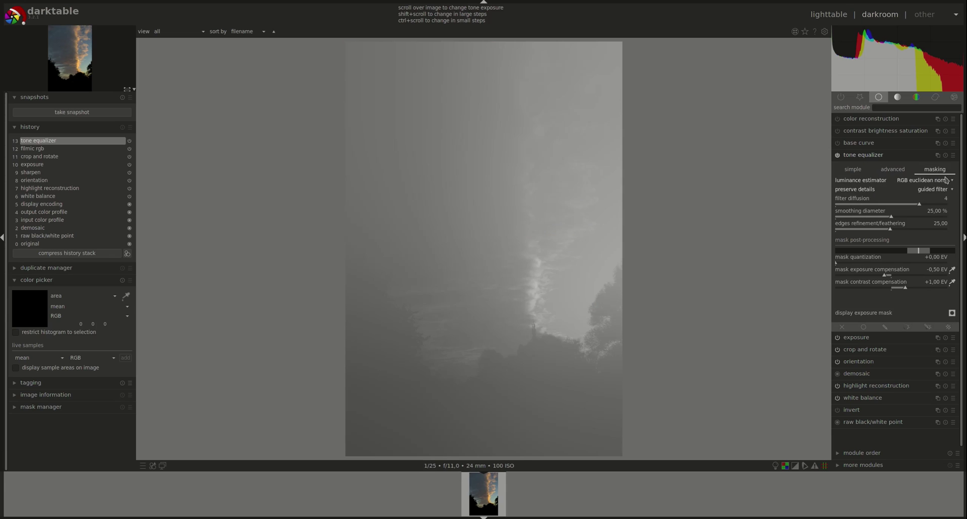
{"action": "left_click", "coordinate": [953, 156]}
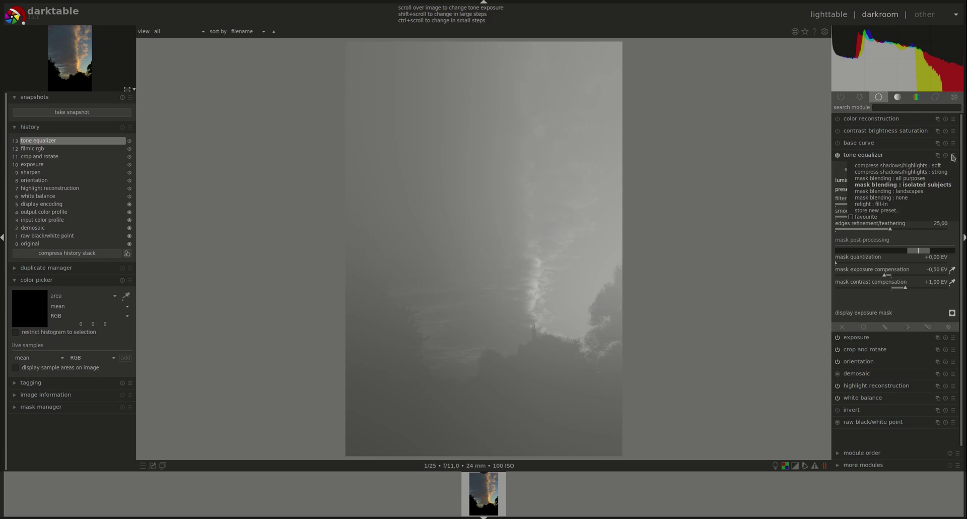
{"action": "left_click", "coordinate": [902, 191]}
{"action": "left_click", "coordinate": [952, 314]}
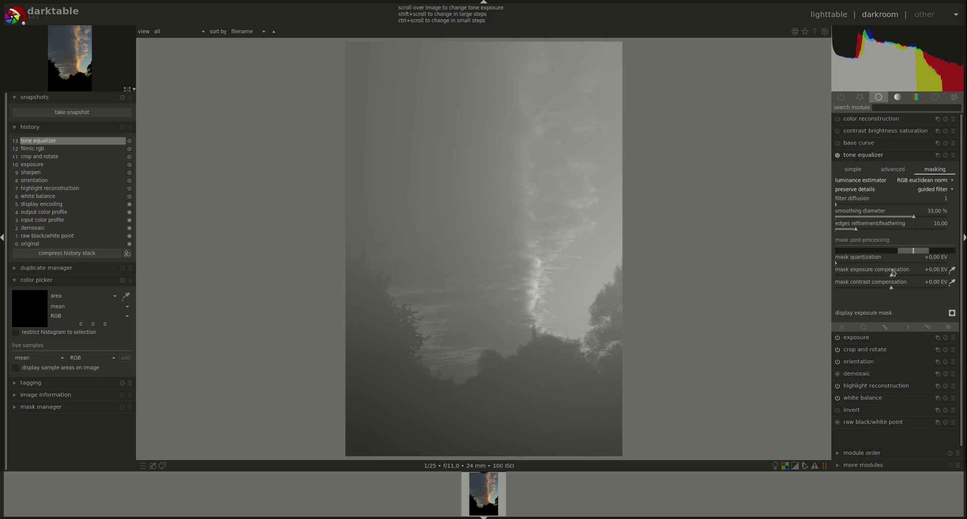
Apply mask blending : none, then compress shadows/highlights : soft, and display the exposure mask.
{"action": "left_click", "coordinate": [954, 156]}
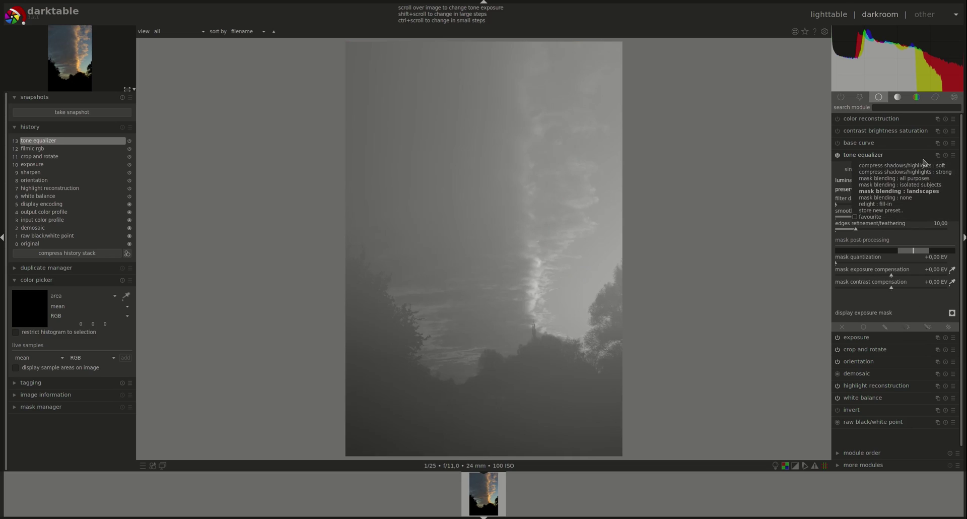
{"action": "left_click", "coordinate": [900, 198]}
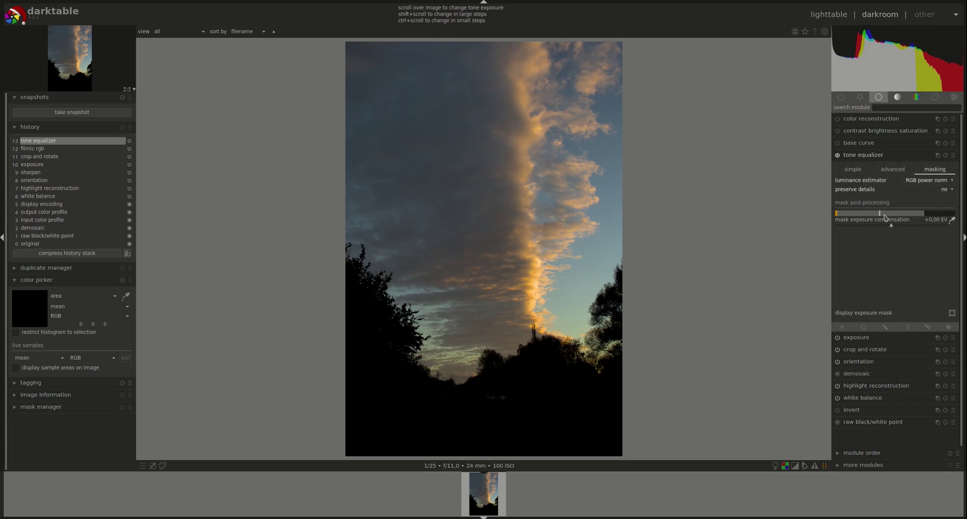
{"action": "left_click", "coordinate": [954, 155]}
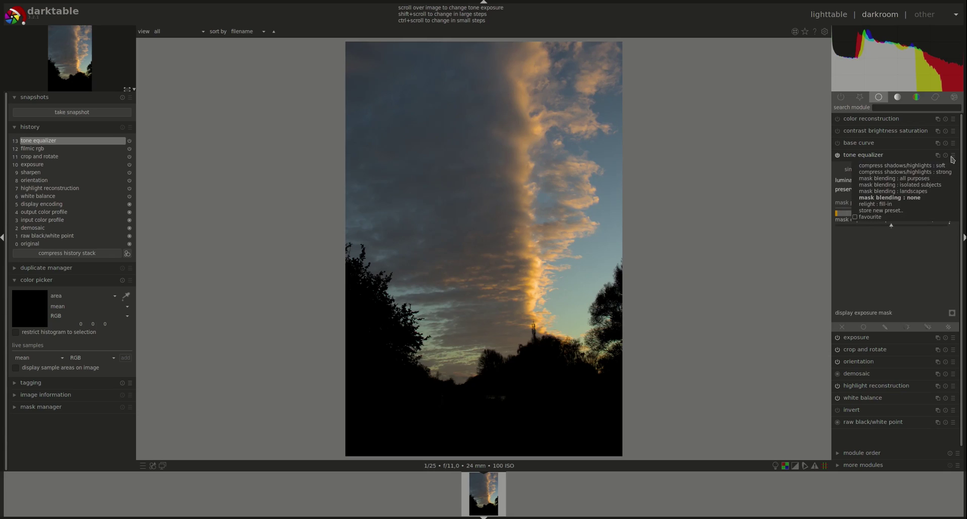
{"action": "left_click", "coordinate": [923, 170]}
{"action": "left_click", "coordinate": [952, 313]}
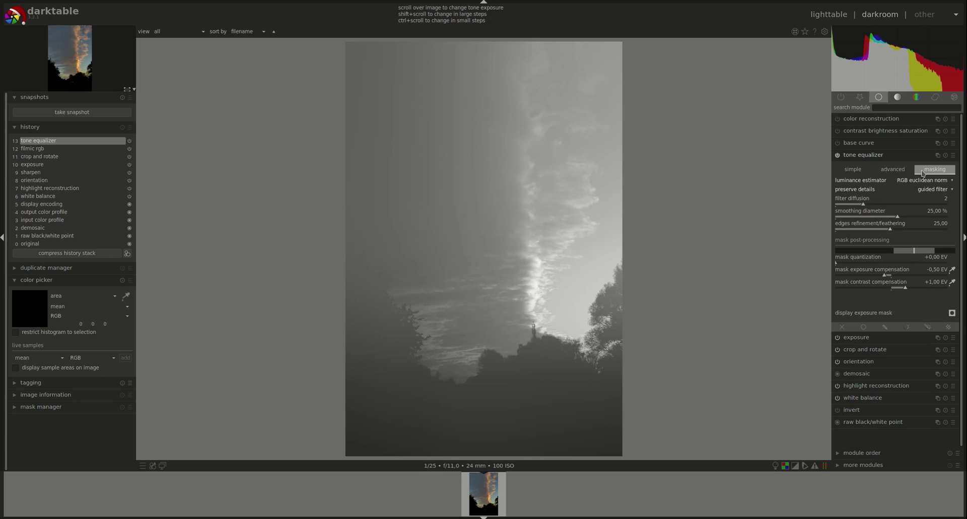
Reset the tone equalizer module to its default parameters, restoring the sunset photo's normal colour view.
{"action": "left_click", "coordinate": [946, 155]}
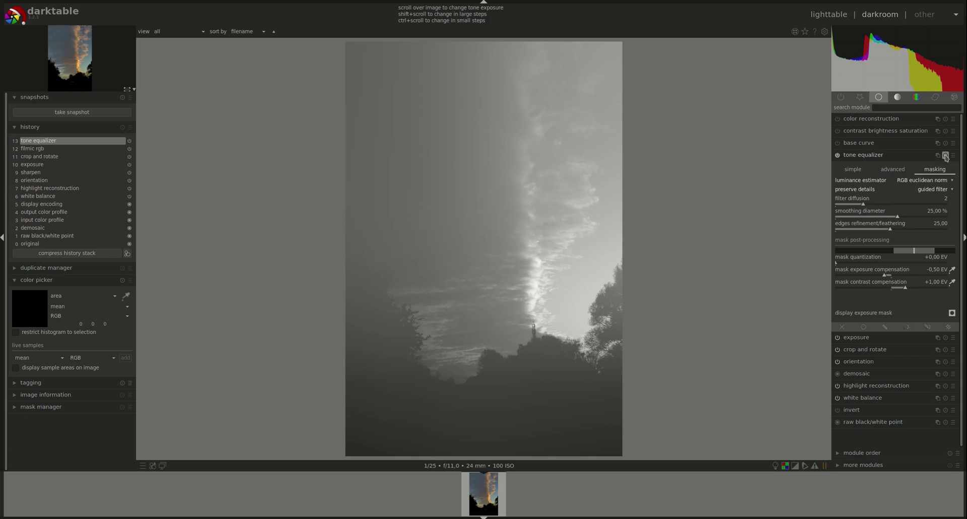